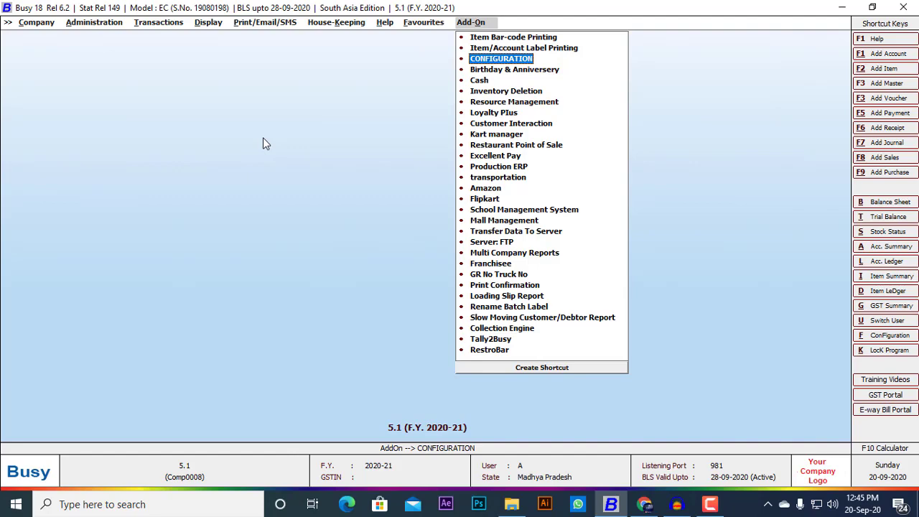
# - Open the add-on's customer membership configuration and have points applied Voucher Wise, after trying Item Group Wise and Item Wise
pyautogui.press('Return')
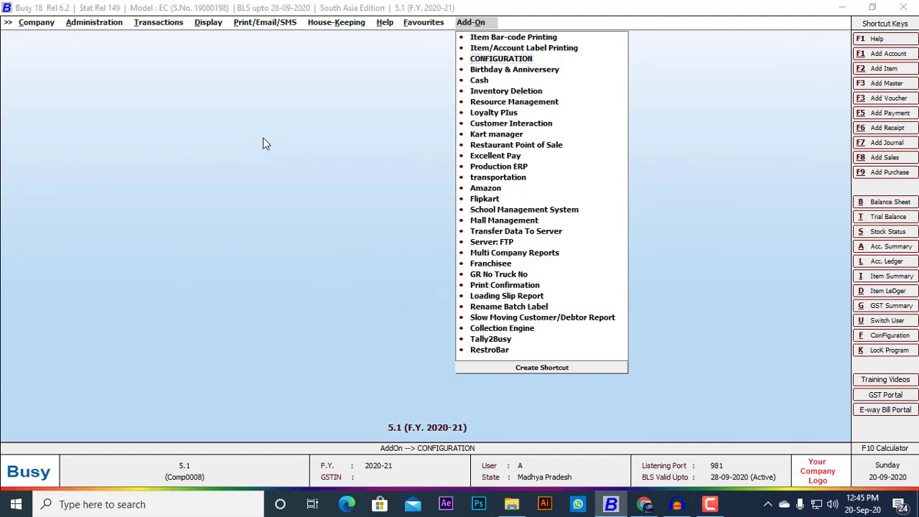
pyautogui.click(482, 292)
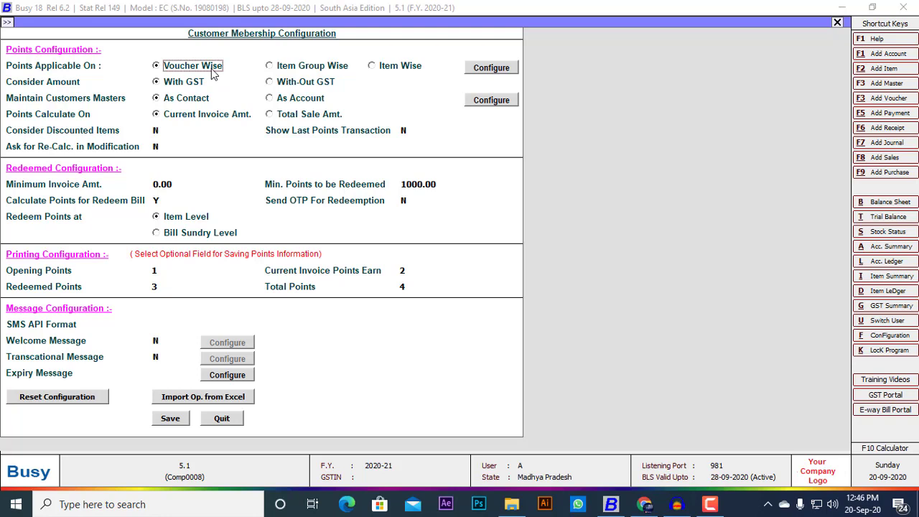
pyautogui.click(287, 66)
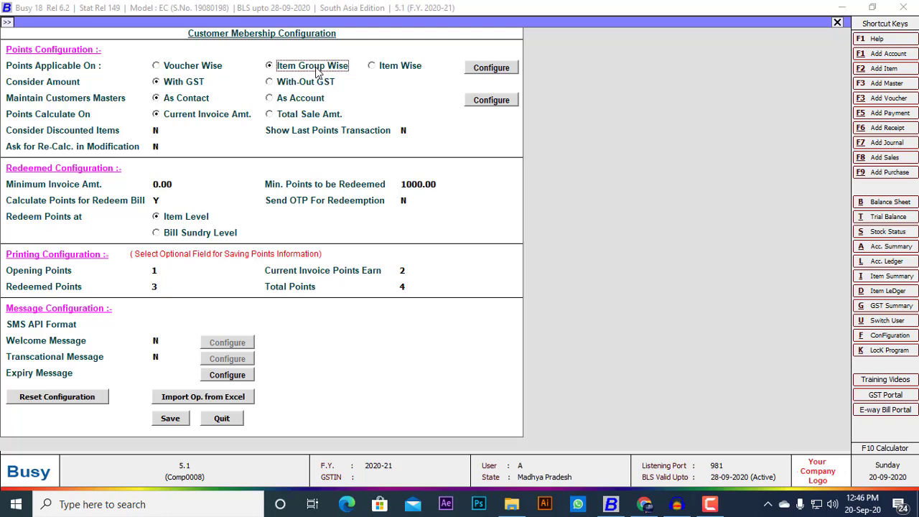
pyautogui.click(388, 66)
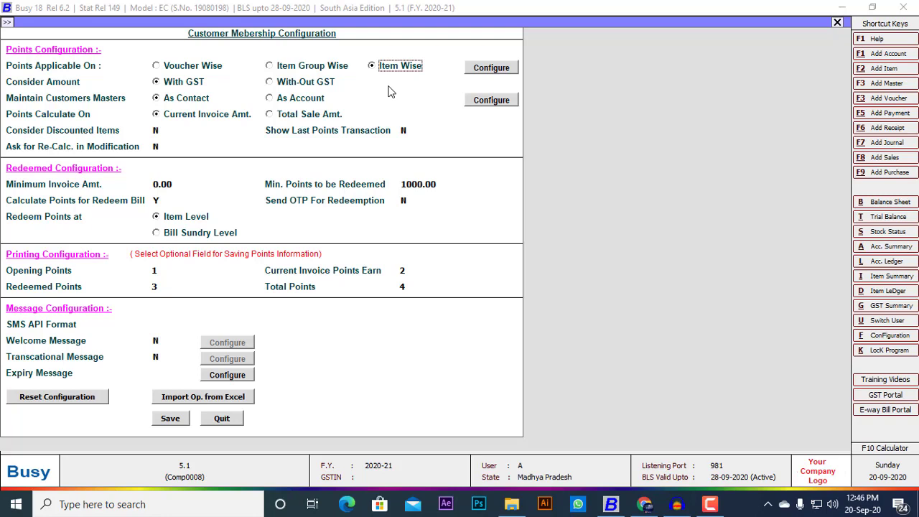
pyautogui.click(189, 67)
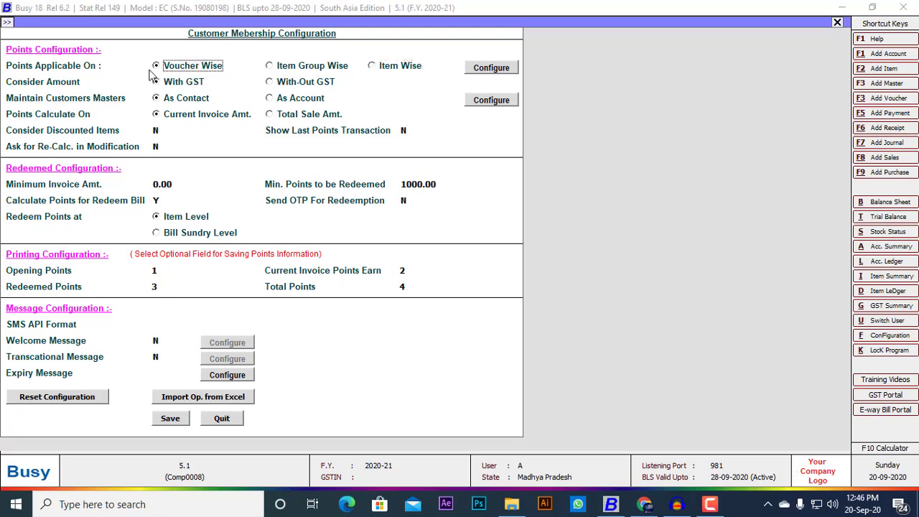
# - Open the voucher-wise points configuration and examine the Silver membership's From and To amounts, points type and value
pyautogui.click(490, 69)
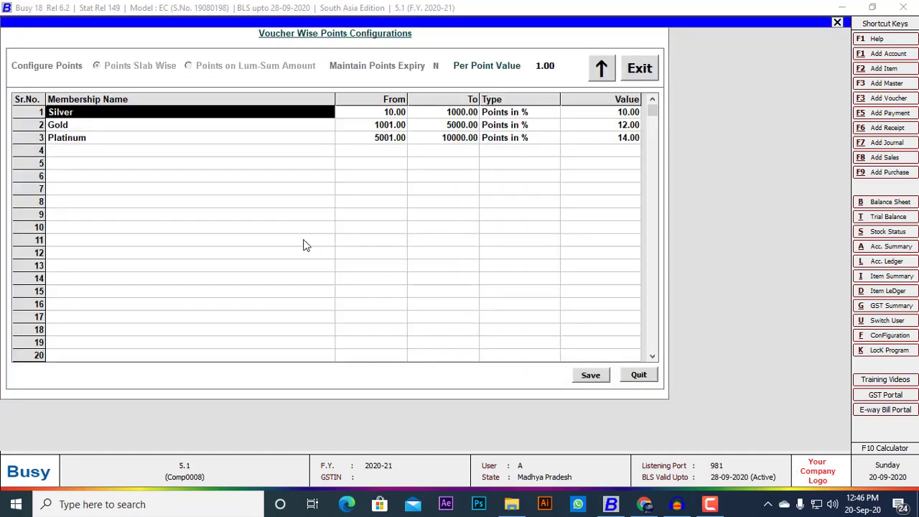
pyautogui.click(84, 126)
pyautogui.click(85, 117)
pyautogui.click(365, 114)
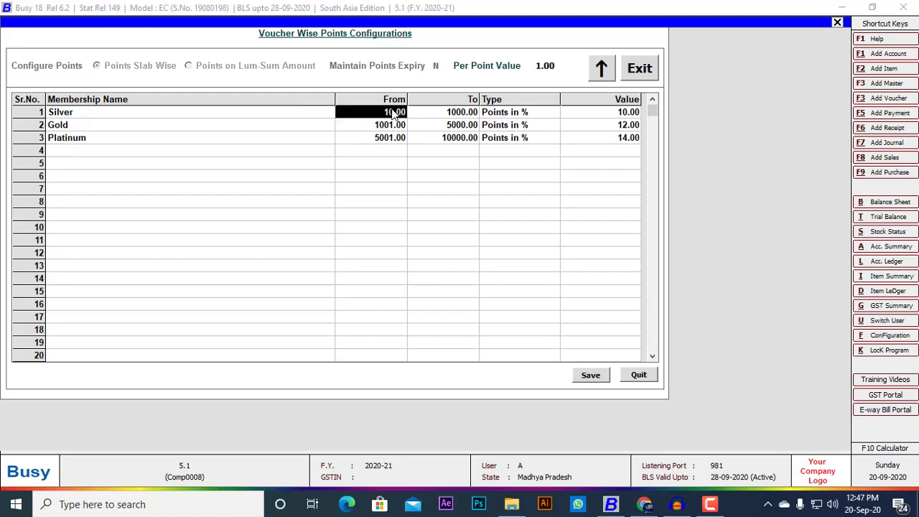
pyautogui.click(449, 117)
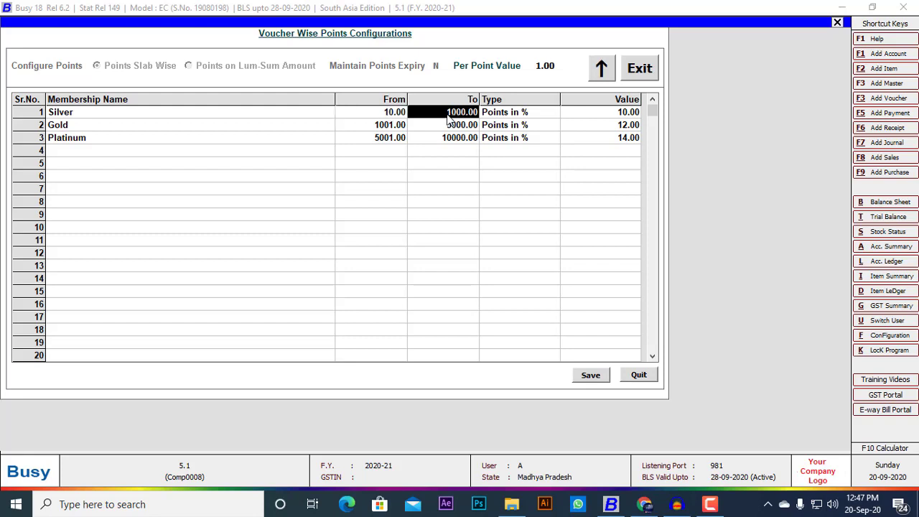
pyautogui.click(624, 115)
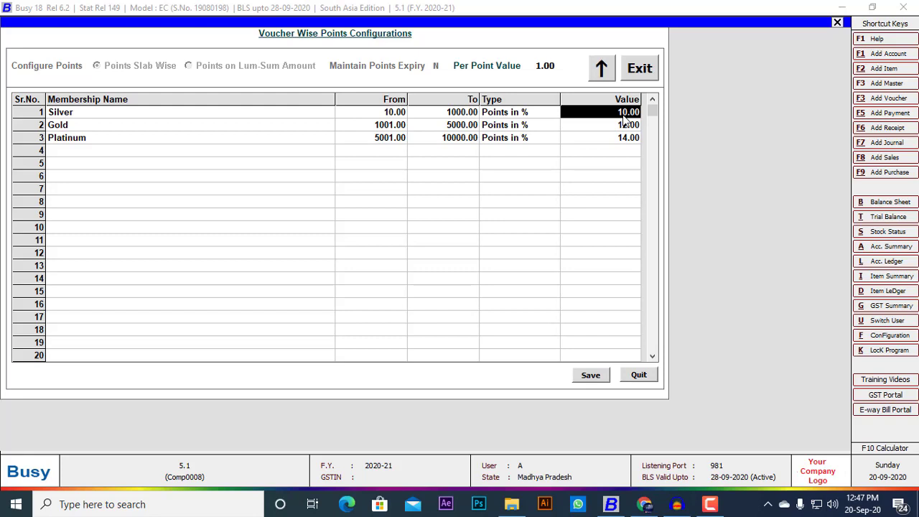
pyautogui.click(394, 115)
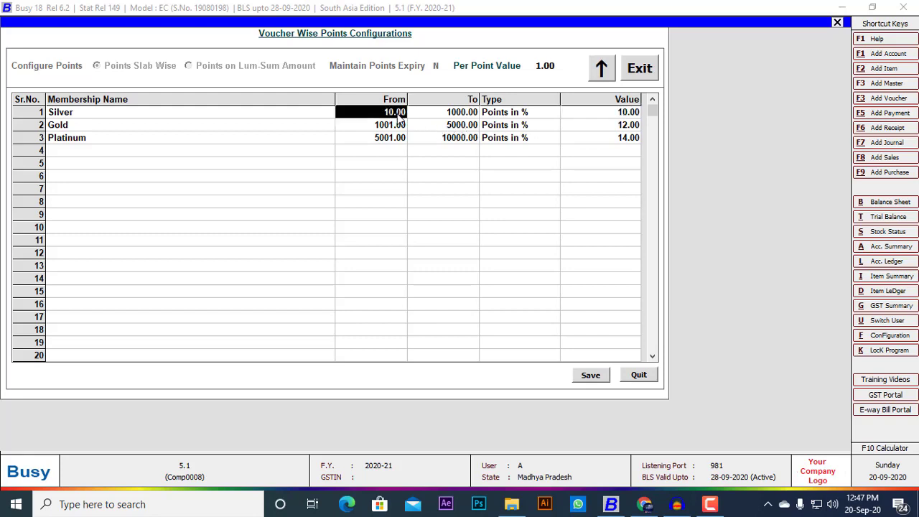
pyautogui.click(456, 116)
pyautogui.click(615, 118)
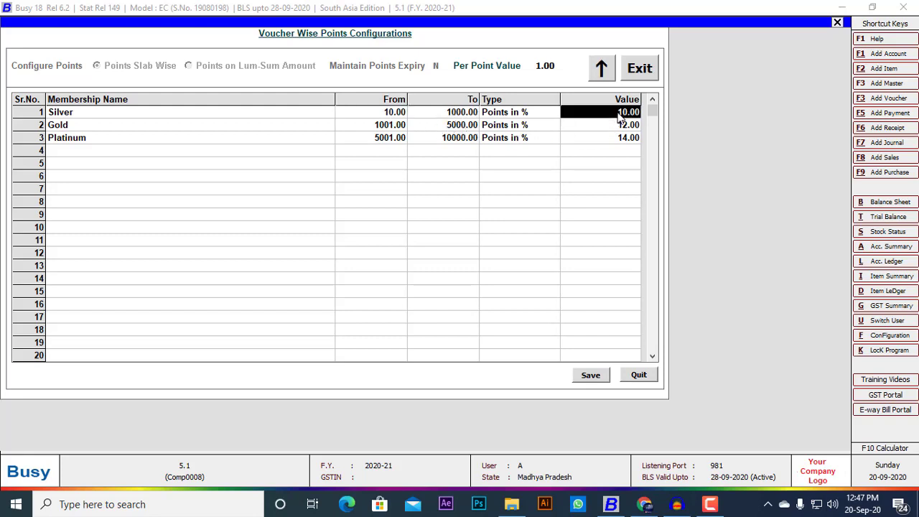
pyautogui.click(514, 117)
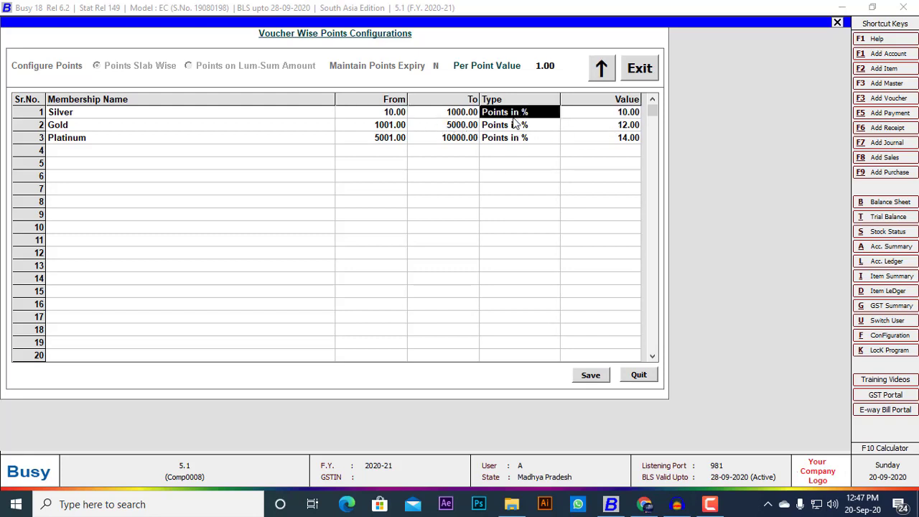
pyautogui.click(632, 118)
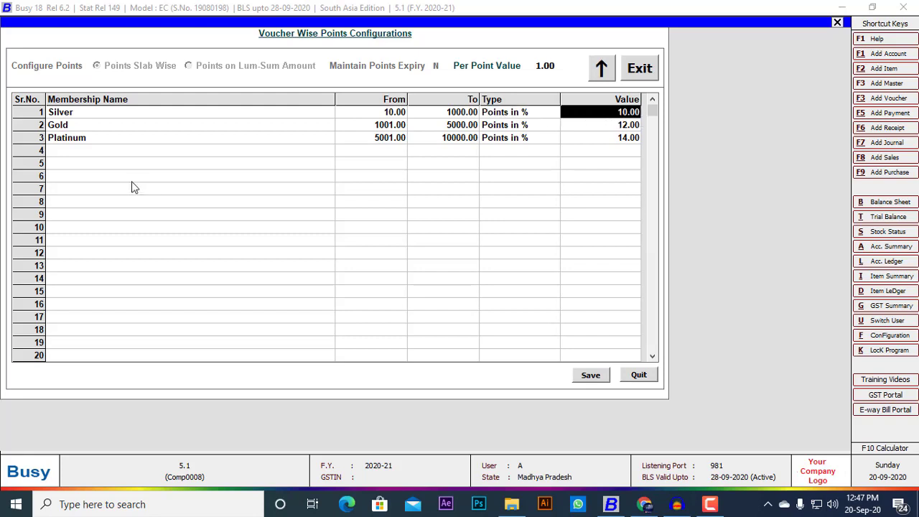
# - Examine the Gold and Platinum amount ranges, and compare the point values of all three membership levels
pyautogui.click(110, 127)
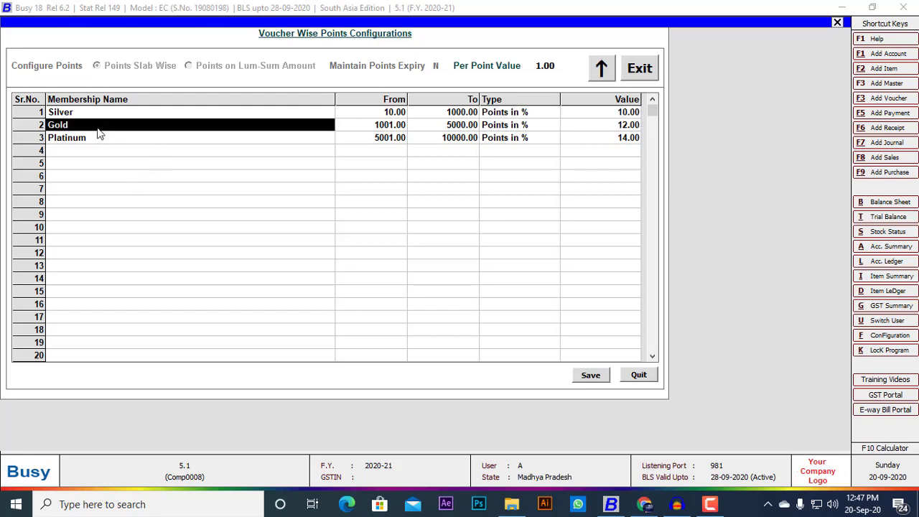
pyautogui.click(383, 130)
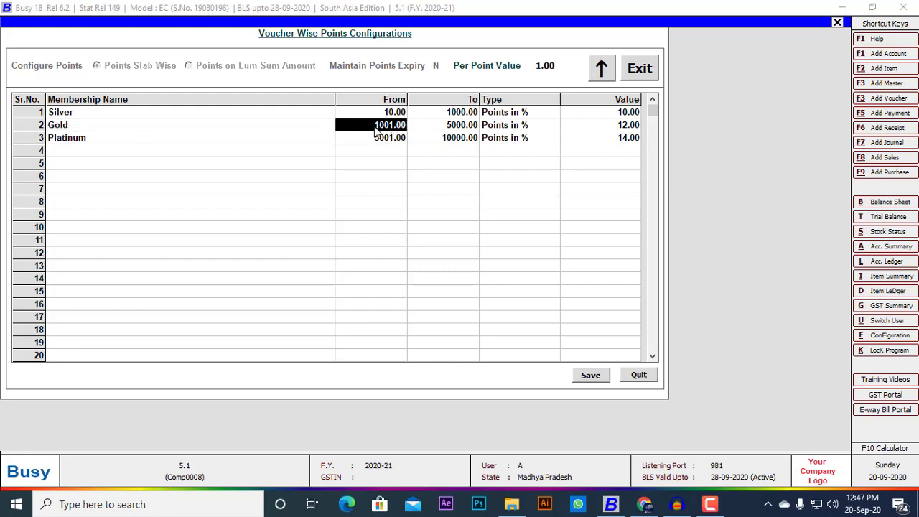
pyautogui.click(458, 129)
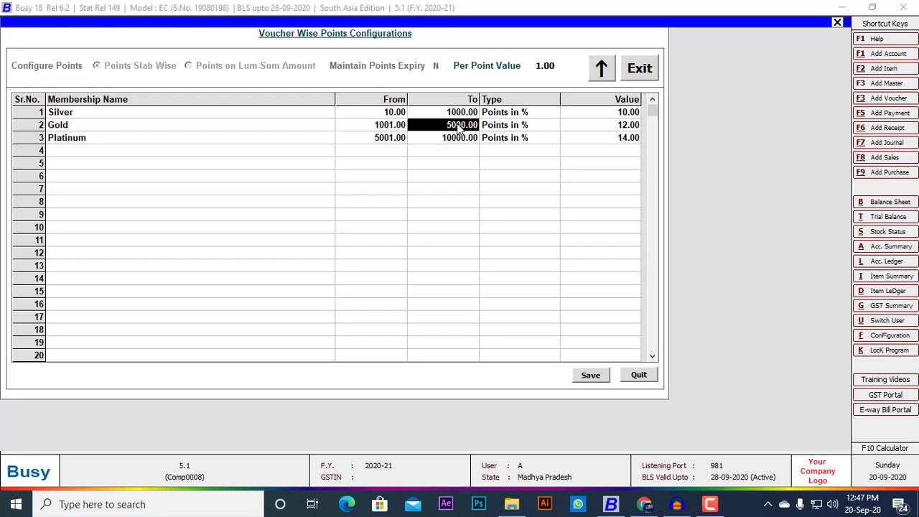
pyautogui.click(378, 129)
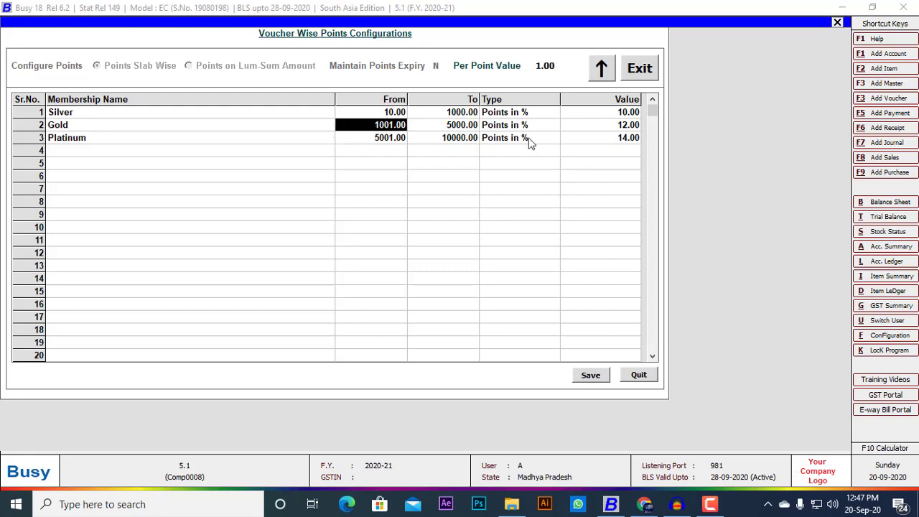
pyautogui.click(619, 127)
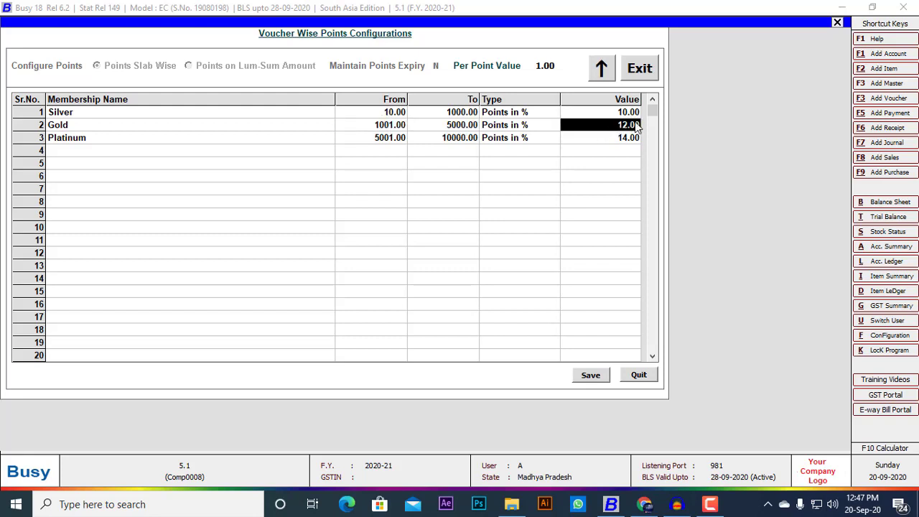
pyautogui.click(90, 139)
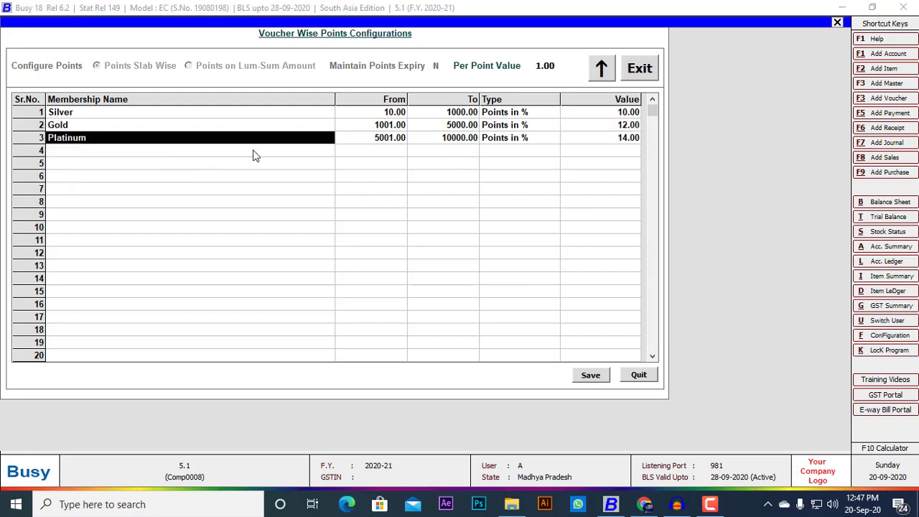
pyautogui.click(381, 141)
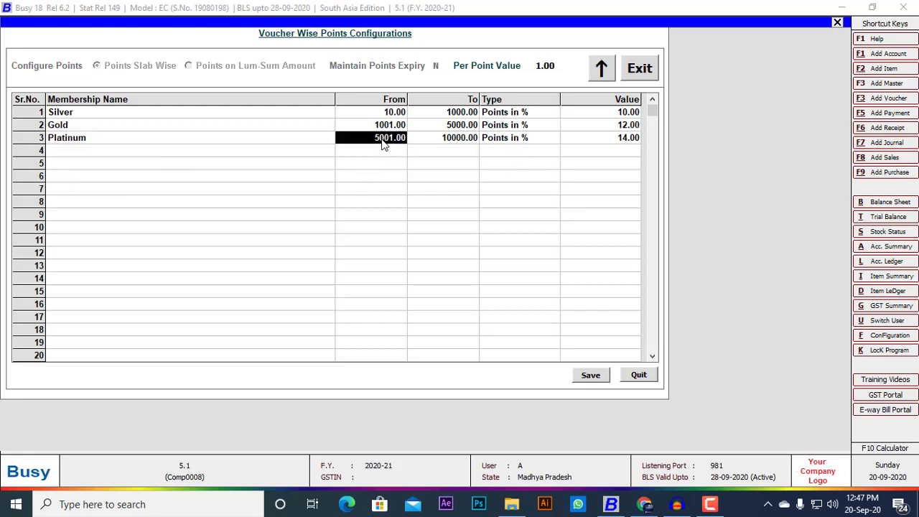
pyautogui.click(458, 144)
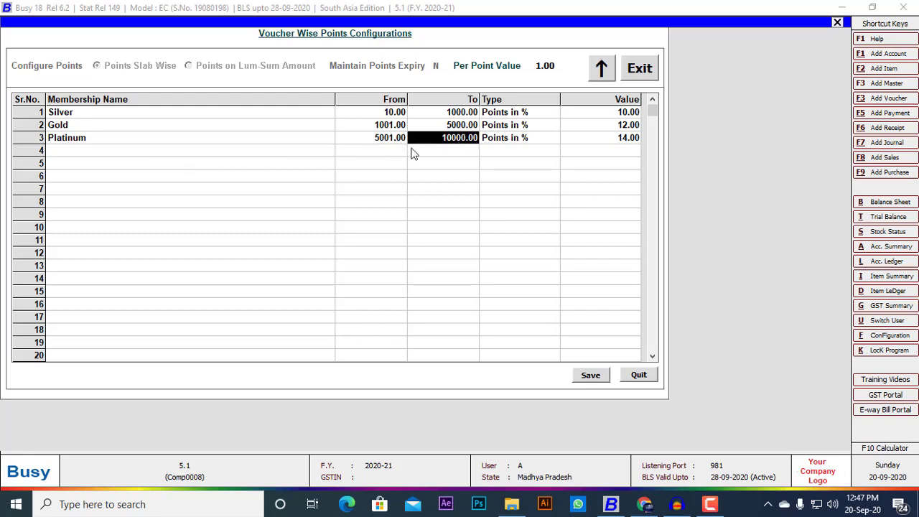
pyautogui.click(381, 141)
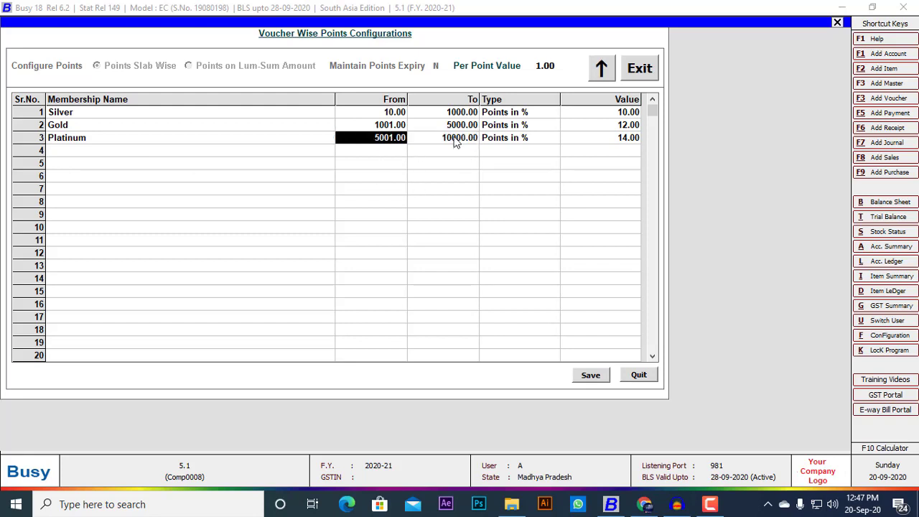
pyautogui.click(454, 143)
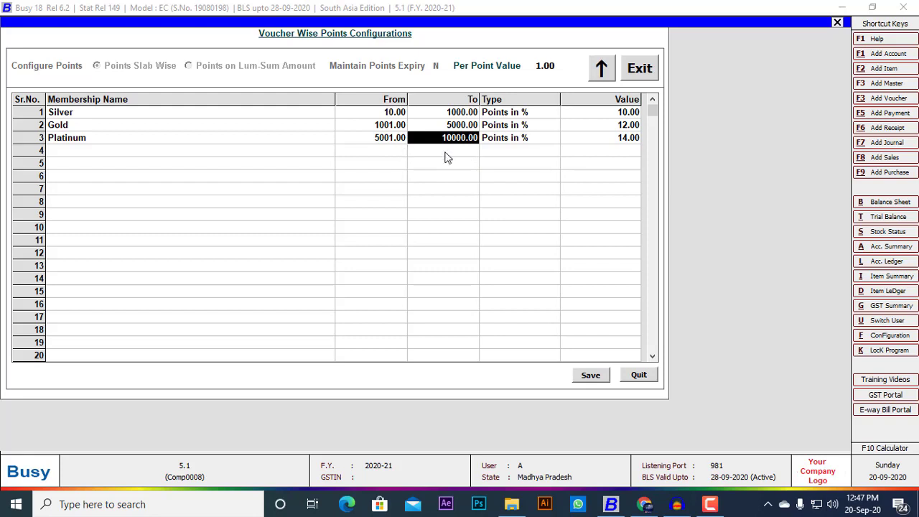
pyautogui.click(625, 140)
pyautogui.click(626, 127)
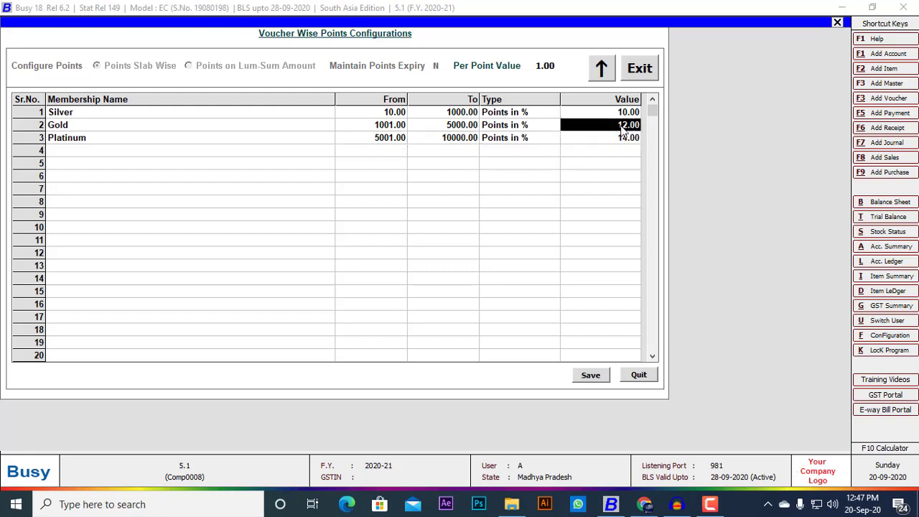
pyautogui.click(622, 115)
pyautogui.click(626, 140)
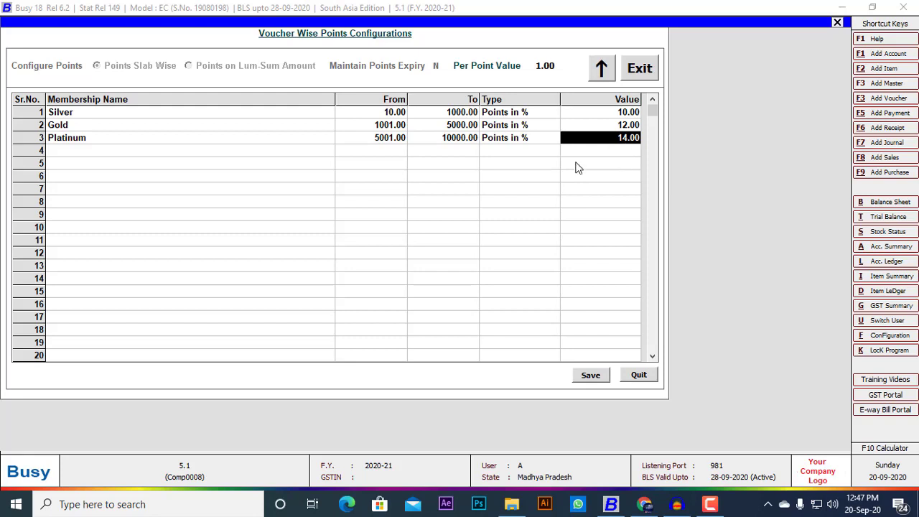
# - Review the empty membership rows and the Silver slab, and save the voucher-wise points configuration
pyautogui.click(92, 151)
pyautogui.click(86, 163)
pyautogui.click(85, 190)
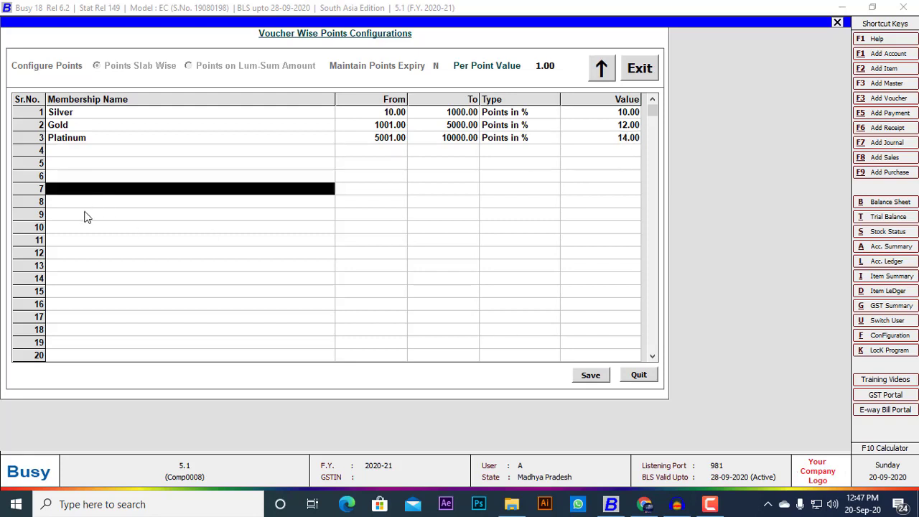
pyautogui.click(86, 227)
pyautogui.click(71, 152)
pyautogui.click(76, 113)
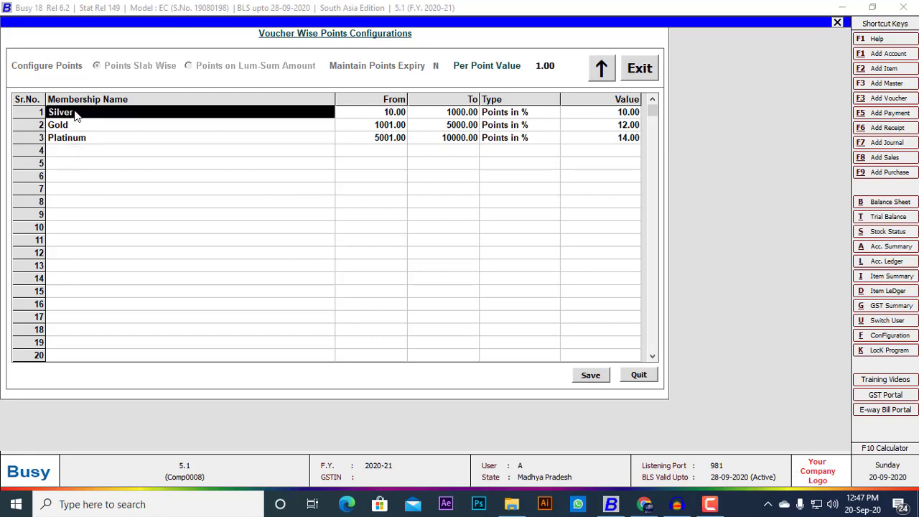
pyautogui.click(393, 119)
pyautogui.click(466, 117)
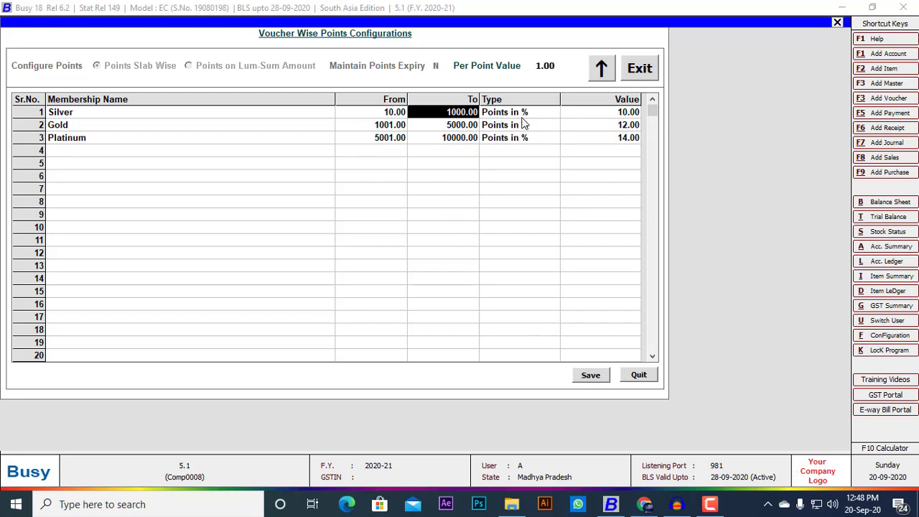
pyautogui.click(626, 116)
pyautogui.click(497, 117)
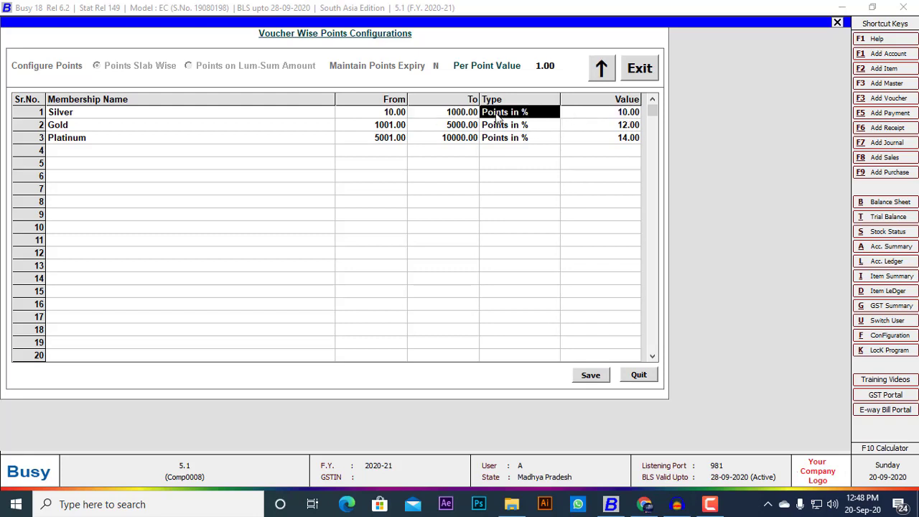
pyautogui.click(594, 378)
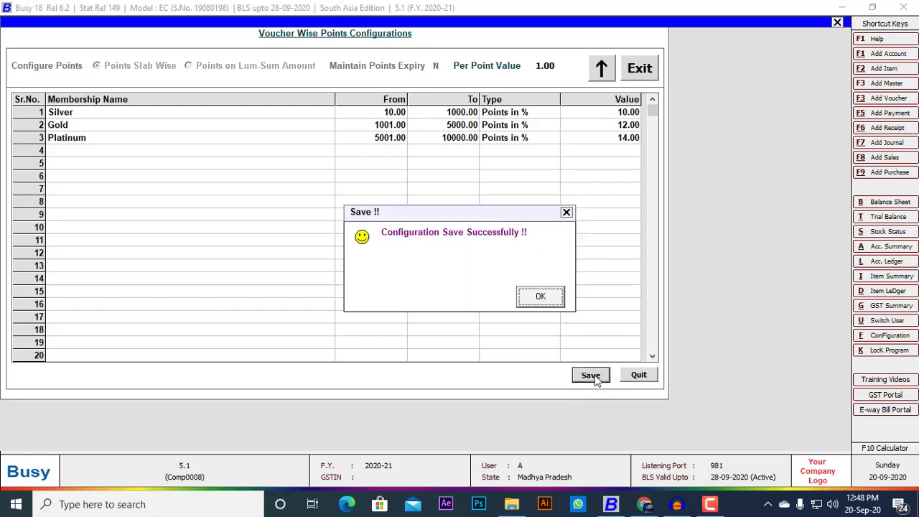
pyautogui.click(540, 297)
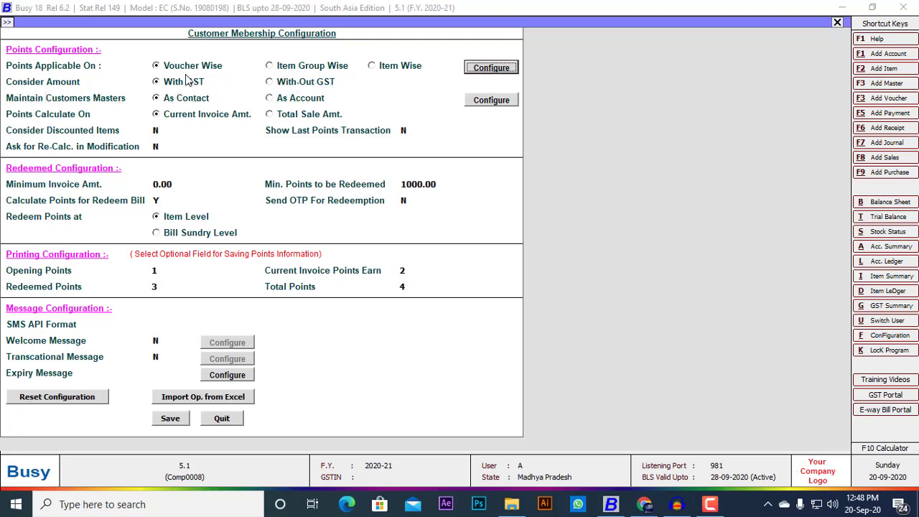
# - Try the With-Out GST option for Consider Amount and return the setting to With GST
pyautogui.click(297, 84)
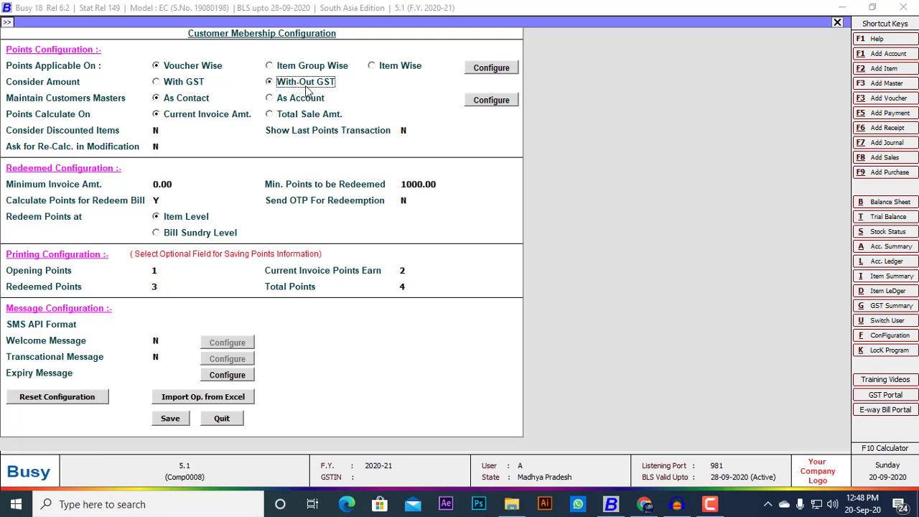
pyautogui.click(190, 86)
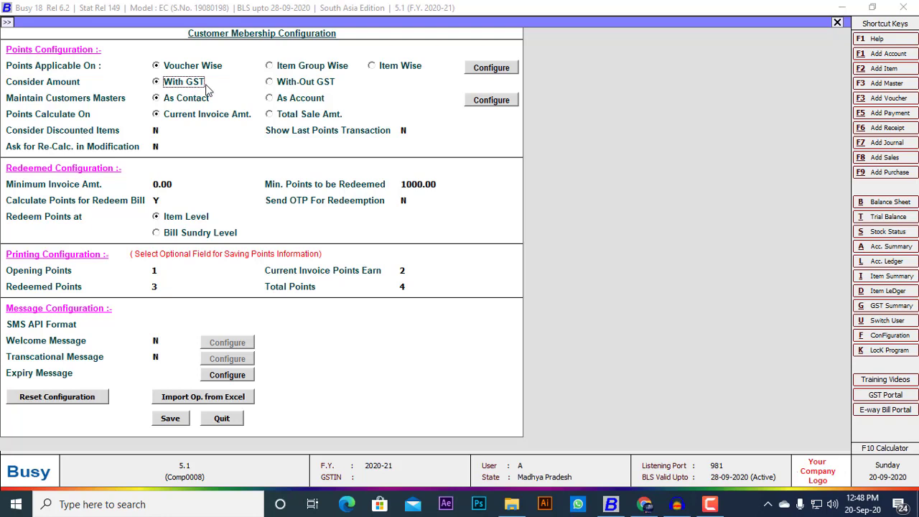
pyautogui.click(285, 87)
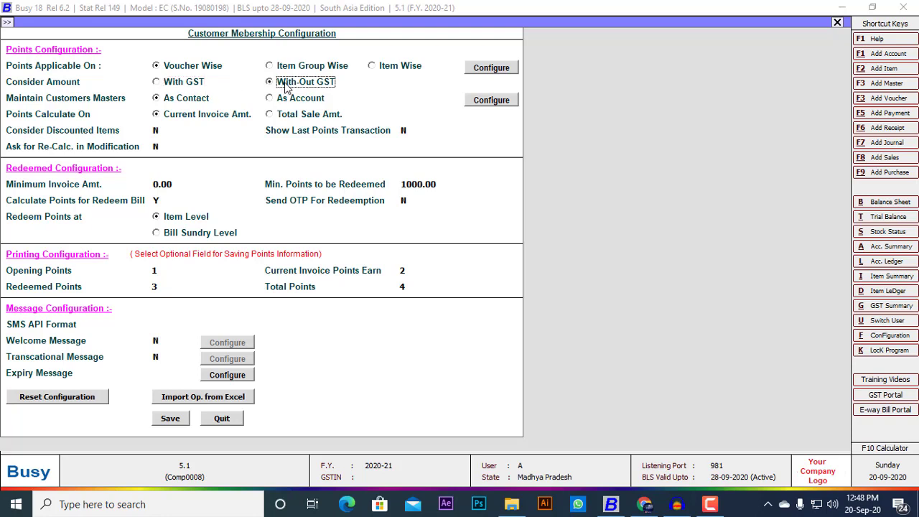
pyautogui.click(172, 84)
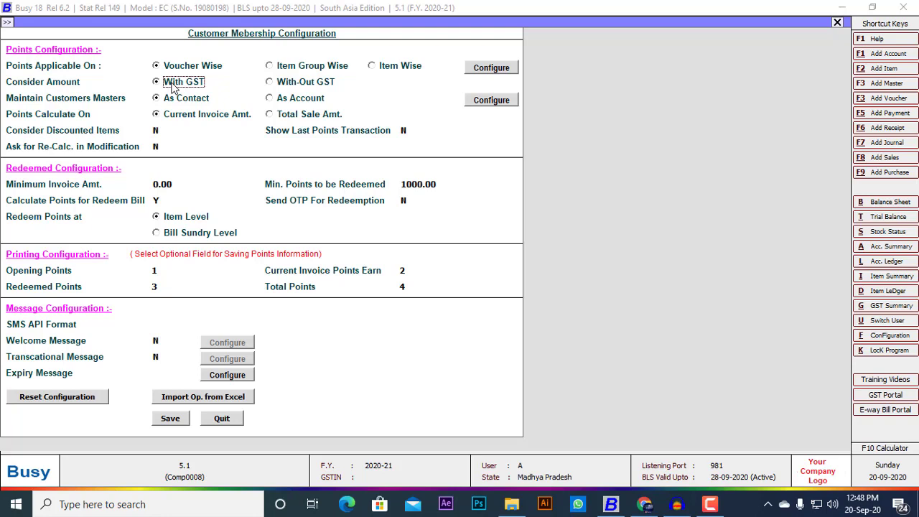
# - Try With-Out GST for the considered amount and As Account for customer masters, returning them to With GST and As Contact
pyautogui.click(290, 84)
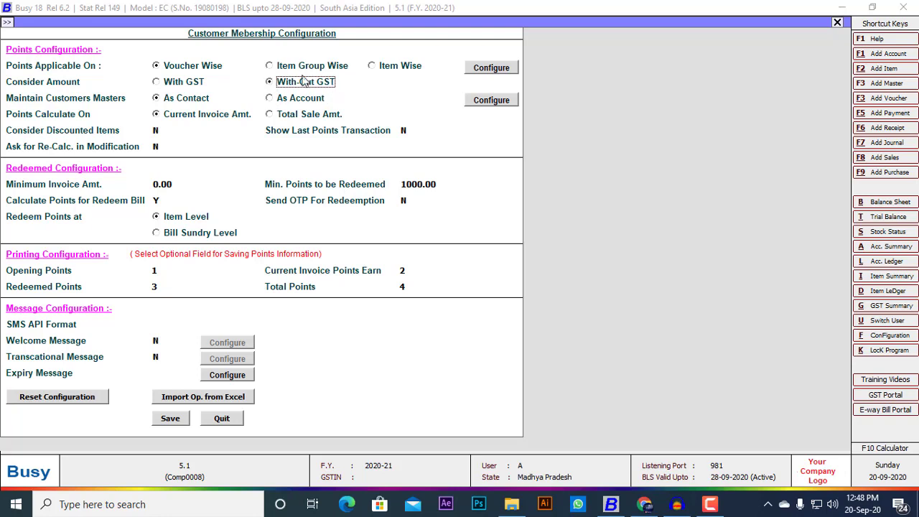
pyautogui.click(184, 84)
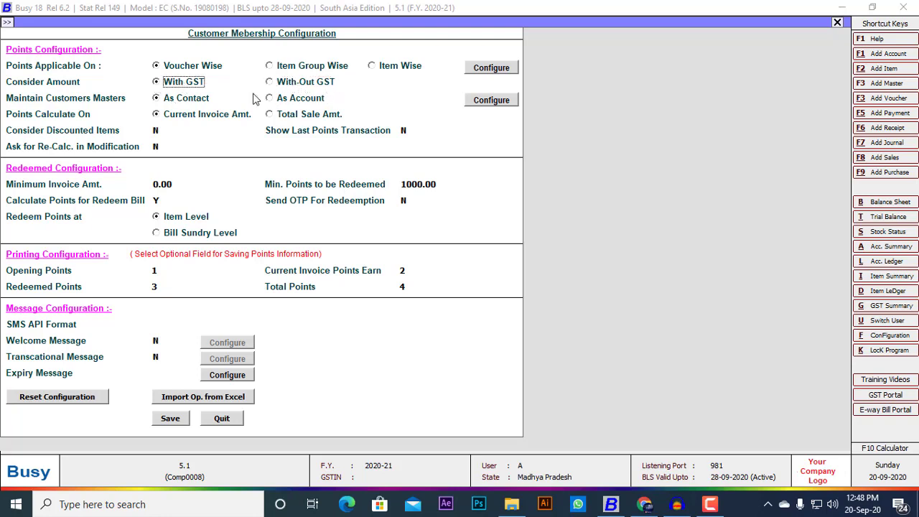
pyautogui.click(179, 100)
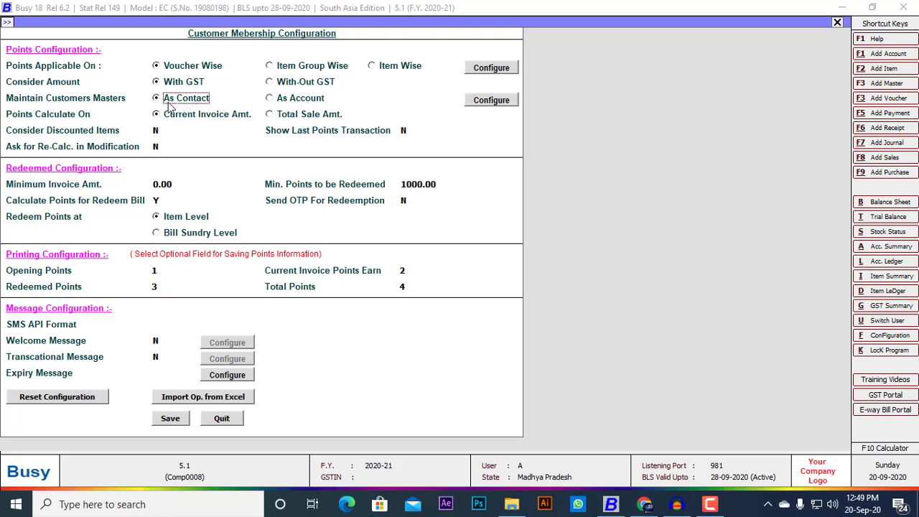
pyautogui.click(285, 104)
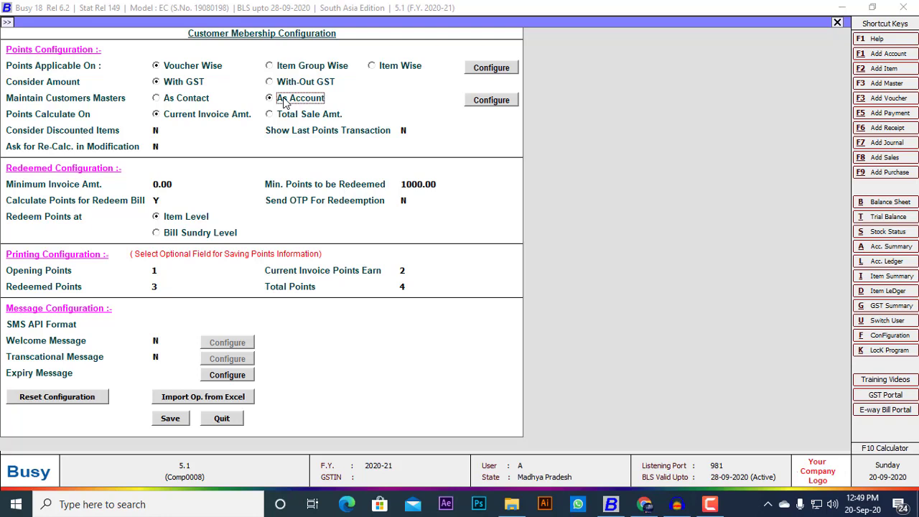
pyautogui.click(178, 102)
# - Review the points calculation basis, the minimum invoice amount and the minimum points to be redeemed
pyautogui.click(214, 117)
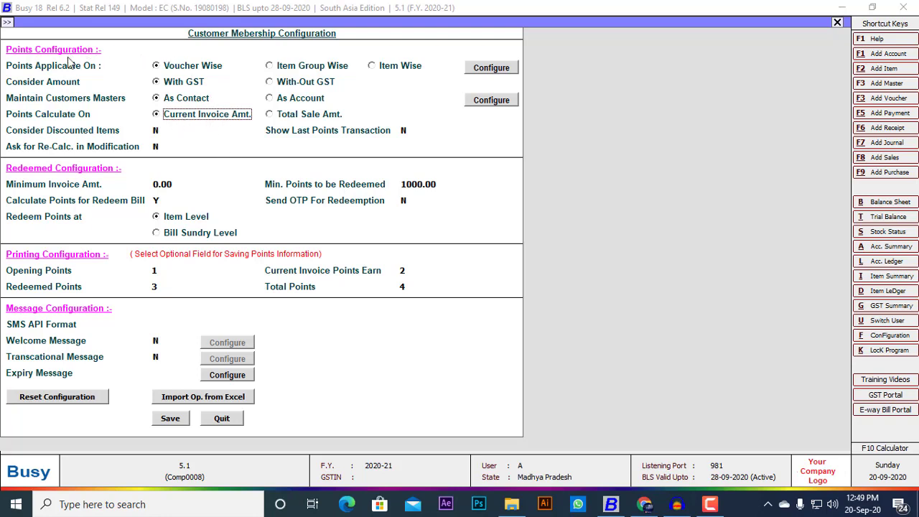
pyautogui.click(5, 49)
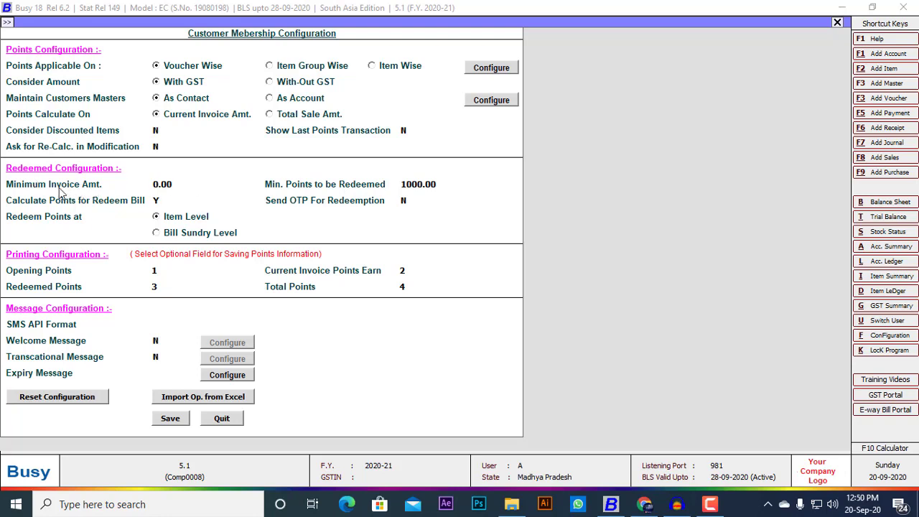
pyautogui.click(178, 184)
pyautogui.click(177, 184)
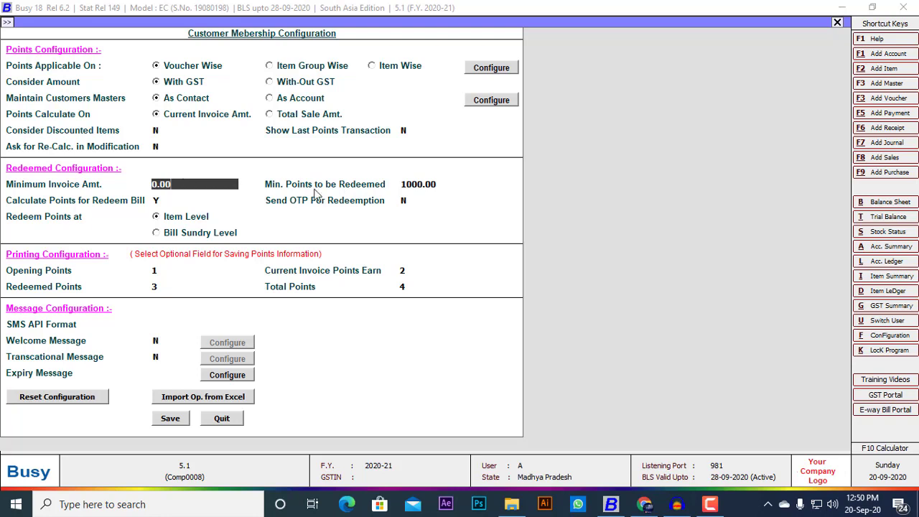
pyautogui.click(413, 184)
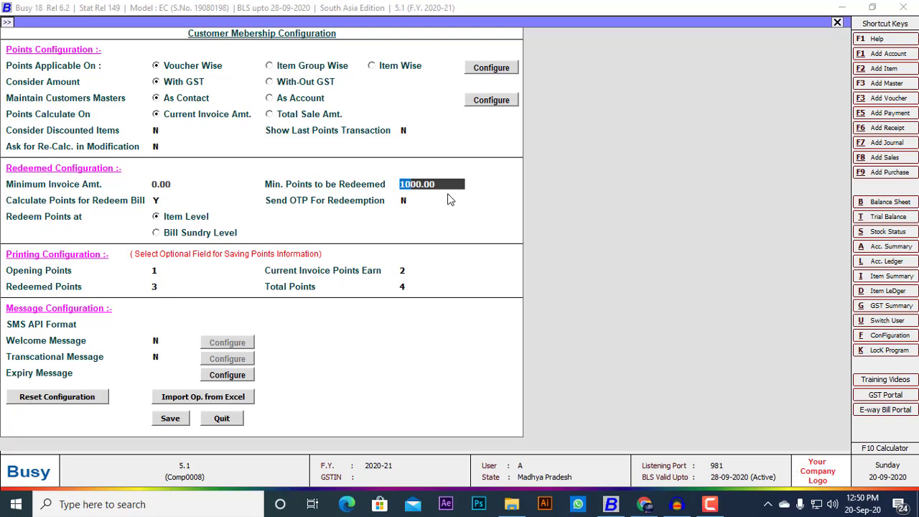
pyautogui.click(445, 184)
# - Open the contact configuration for customer masters and examine the master fields and their captions
pyautogui.click(489, 102)
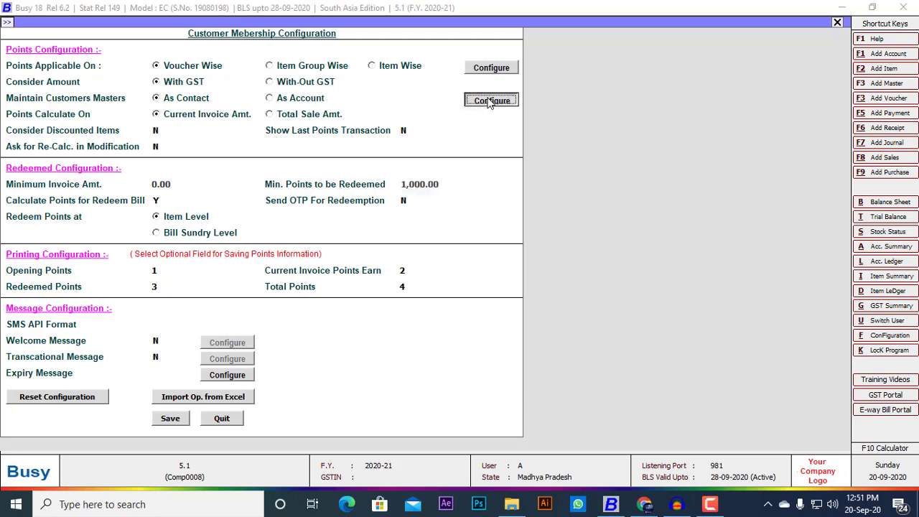
pyautogui.click(75, 79)
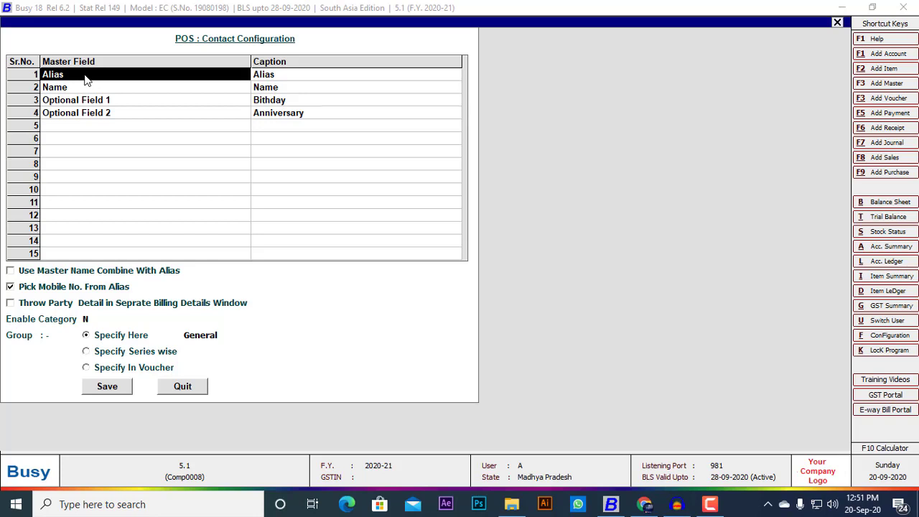
pyautogui.click(69, 90)
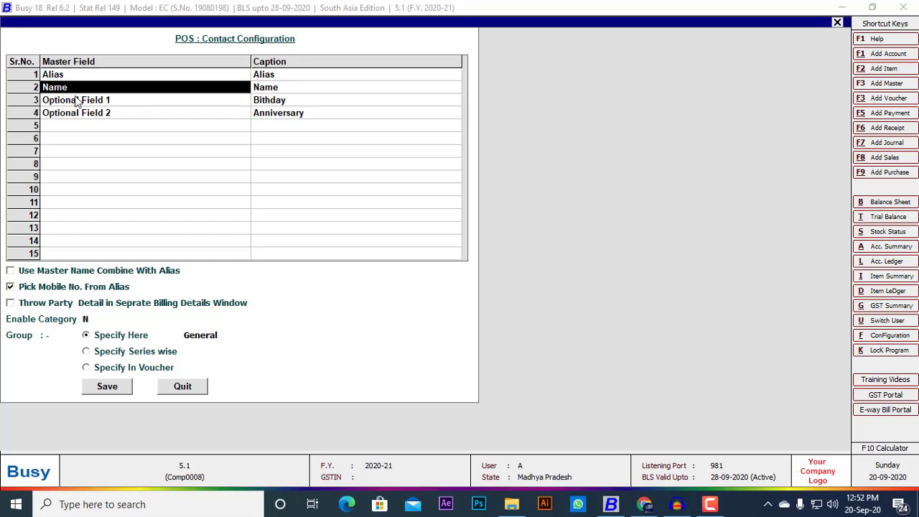
pyautogui.click(80, 105)
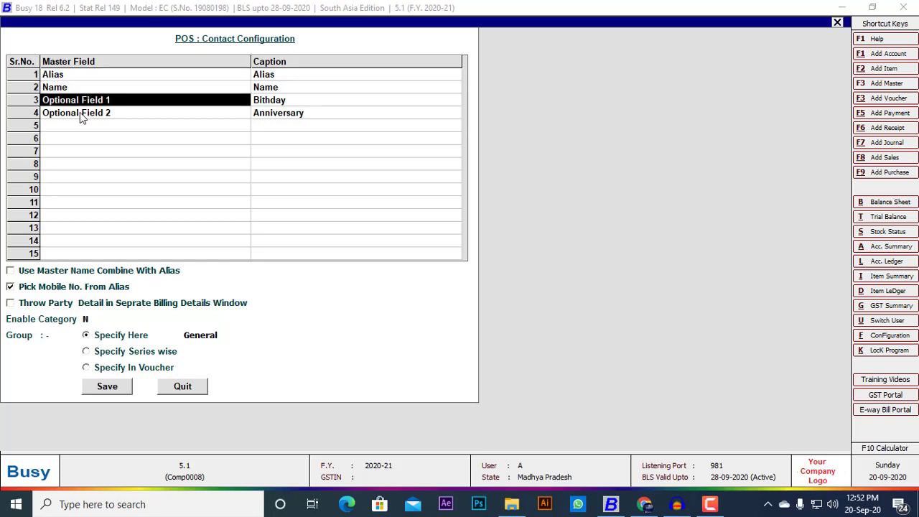
pyautogui.click(80, 115)
pyautogui.press('Up')
pyautogui.click(268, 105)
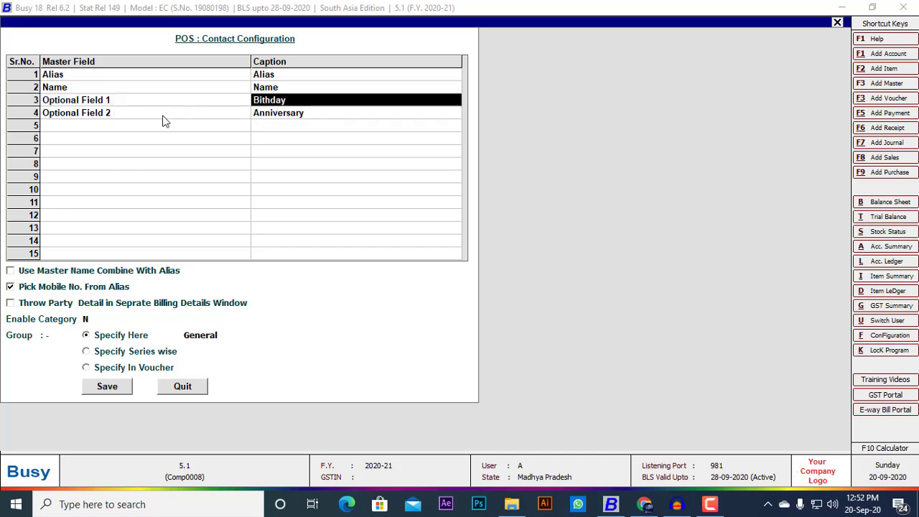
pyautogui.click(291, 118)
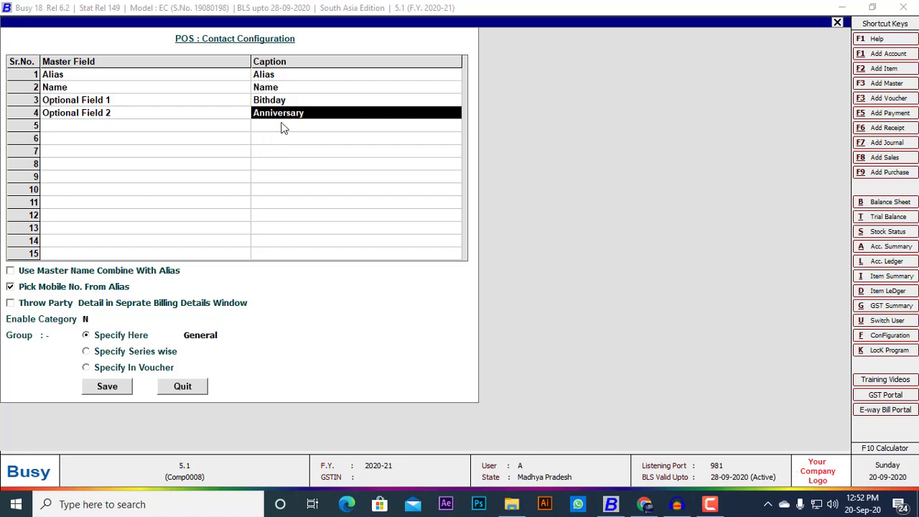
# - Save the contact configuration and the customer membership configuration
pyautogui.click(123, 387)
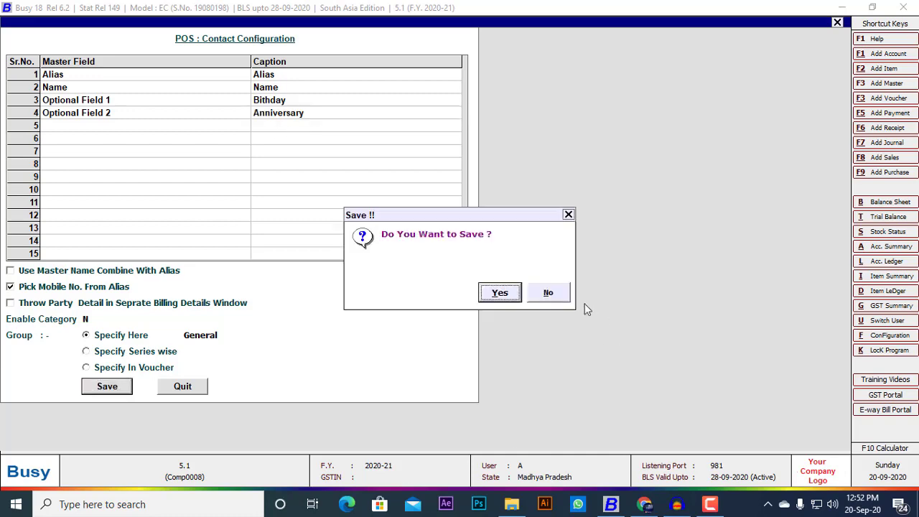
pyautogui.click(498, 295)
pyautogui.click(173, 418)
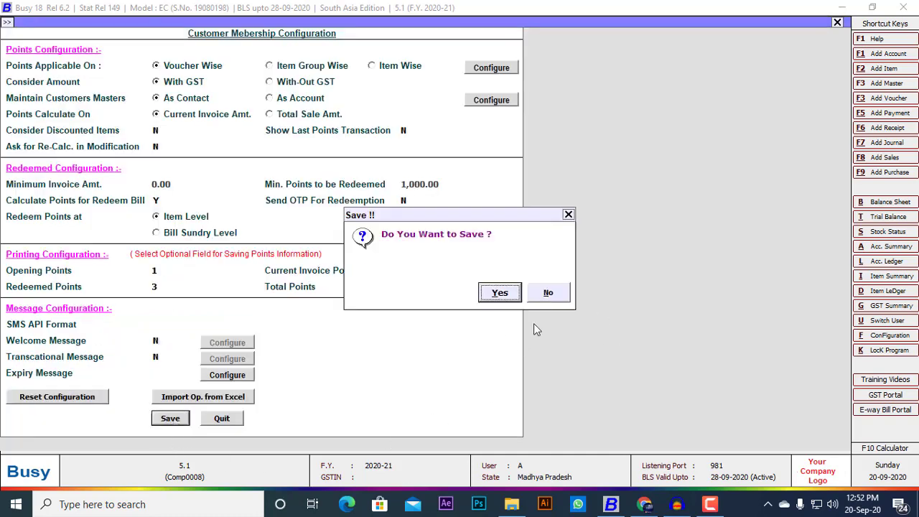
pyautogui.click(496, 291)
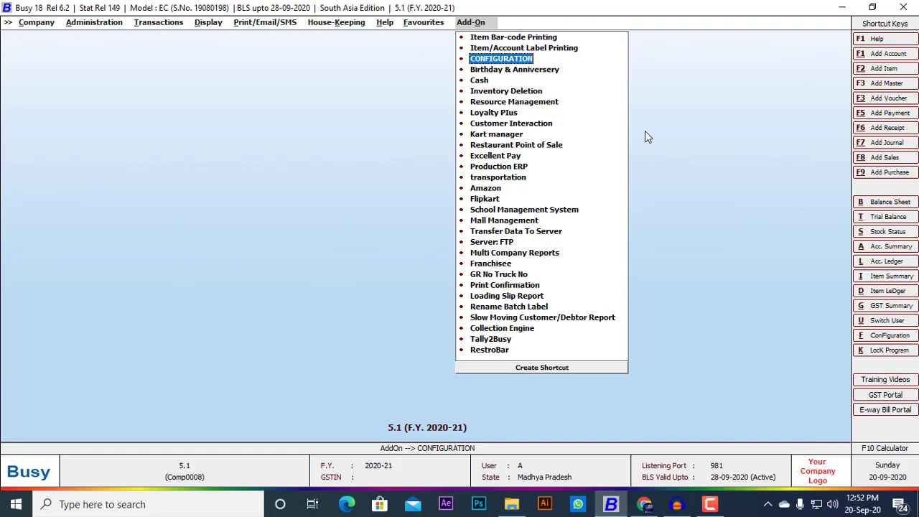
# - Start a new sales voucher for the Cash party in the SELL-BILL series
pyautogui.press('Left')
pyautogui.press('Left')
pyautogui.press('Left')
pyautogui.press('Left')
pyautogui.press('Left')
pyautogui.press('Left')
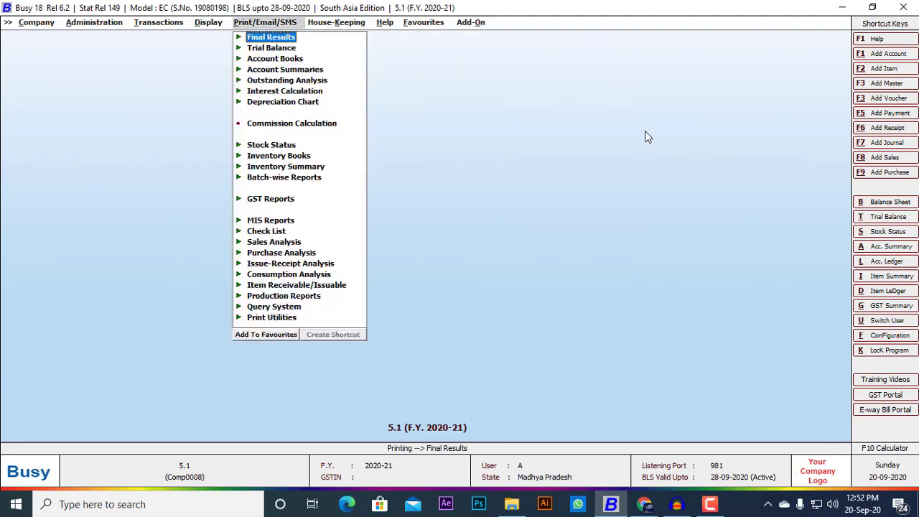
pyautogui.press('Return')
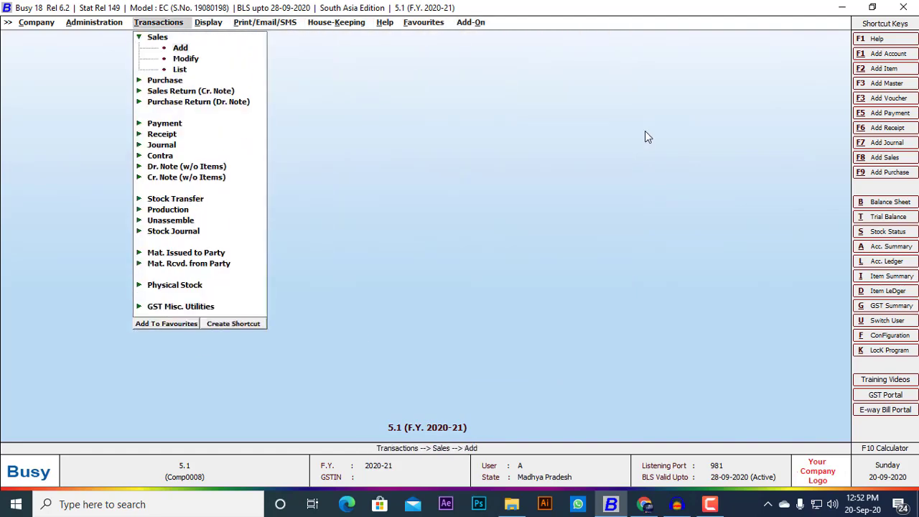
pyautogui.press('Return')
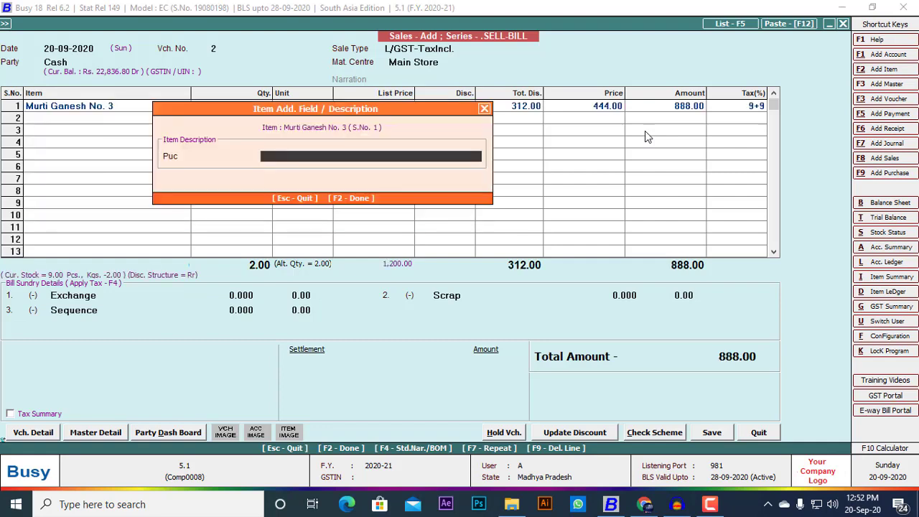
# - Complete the item line for 2 Kgs. of Murti Ganesh No. 3 and proceed to the contact details
pyautogui.press('Return')
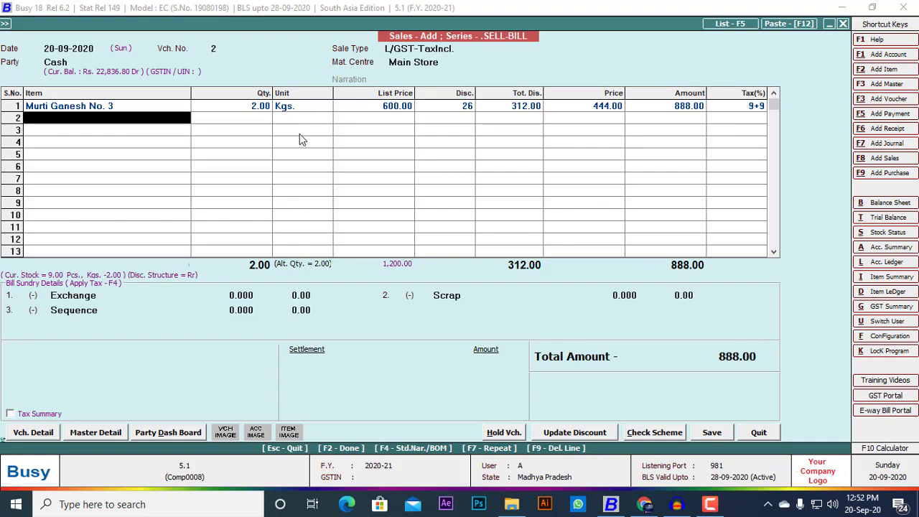
pyautogui.press('Return')
pyautogui.press('F2')
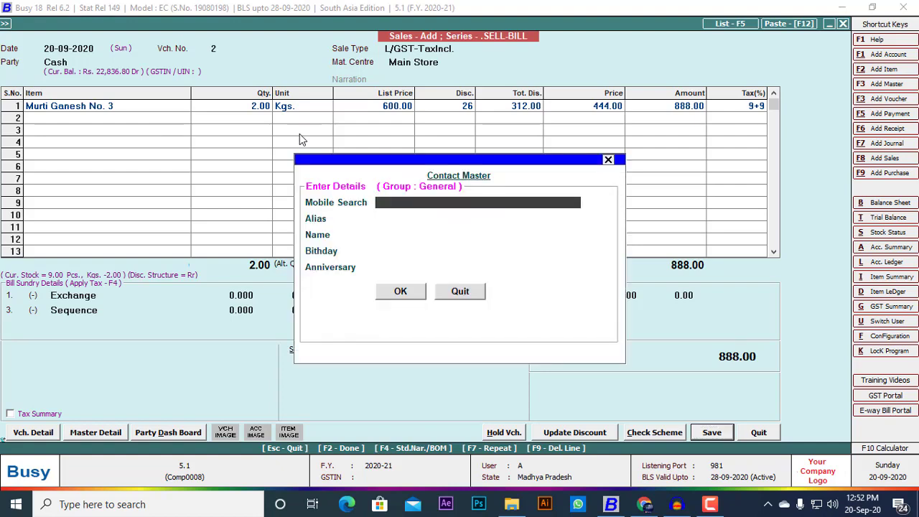
# - Enter a new contact's mobile number and the name Demo party in the contact master
pyautogui.write('7')
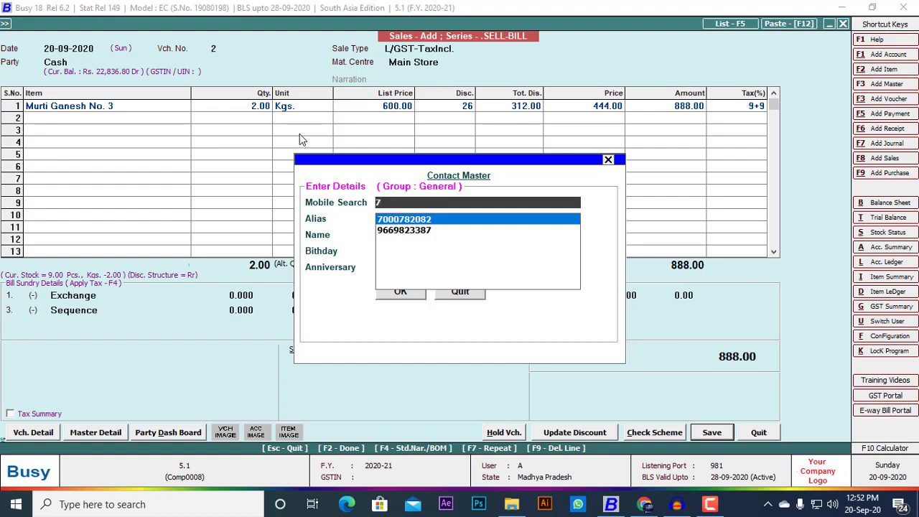
pyautogui.press('BackSpace')
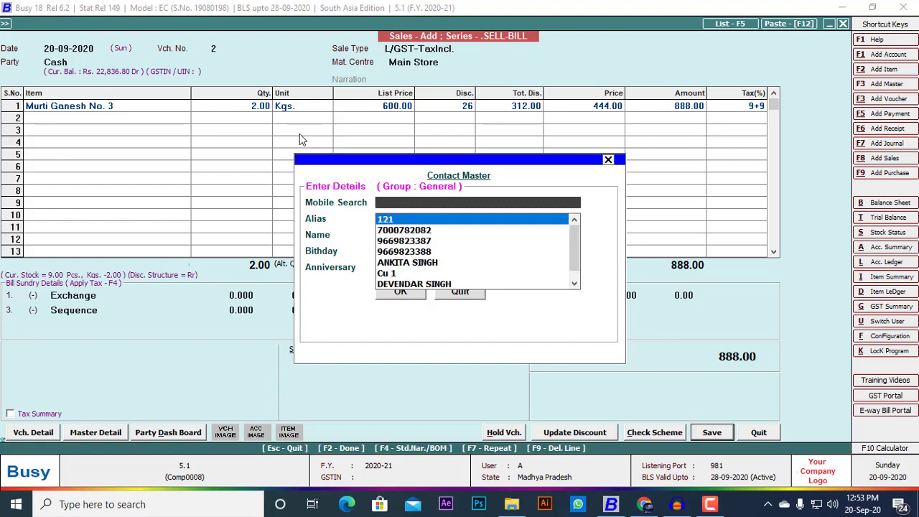
pyautogui.write('999999999')
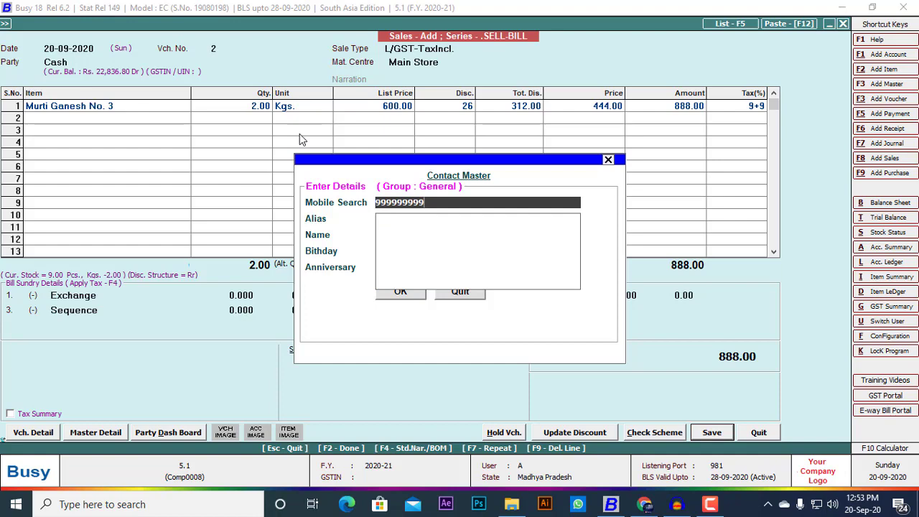
pyautogui.press('Return')
pyautogui.press('Return')
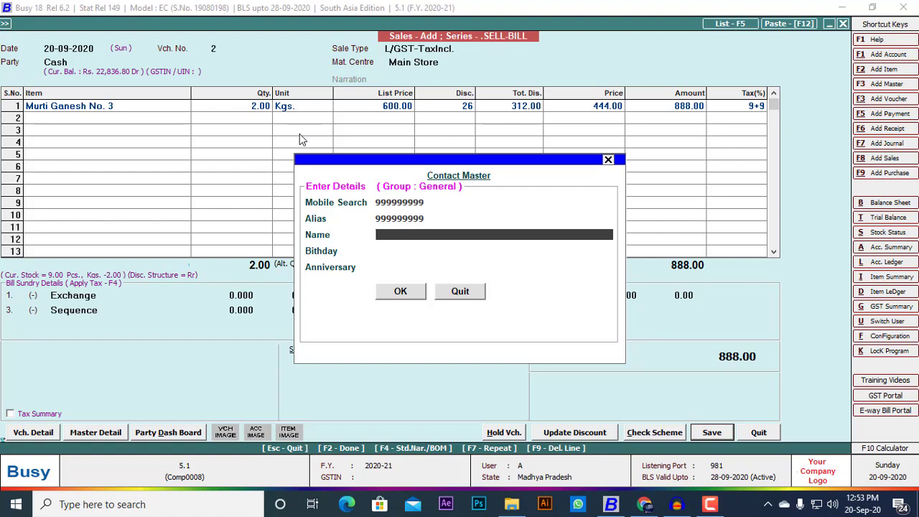
pyautogui.write('Demo party')
pyautogui.press('Return')
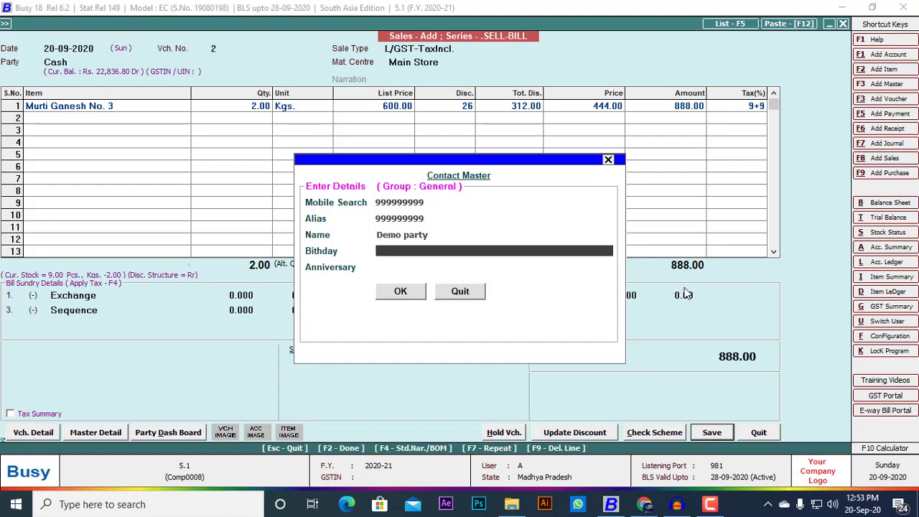
# - Fill in the contact's birthday and anniversary dates and confirm the contact details
pyautogui.write('20-09-2020')
pyautogui.press('Return')
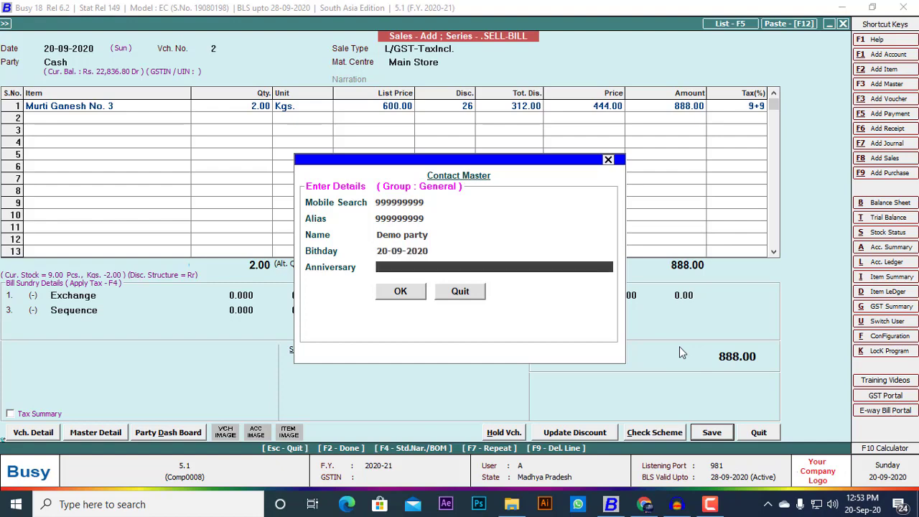
pyautogui.write('20-09-2020')
pyautogui.press('Return')
pyautogui.press('Return')
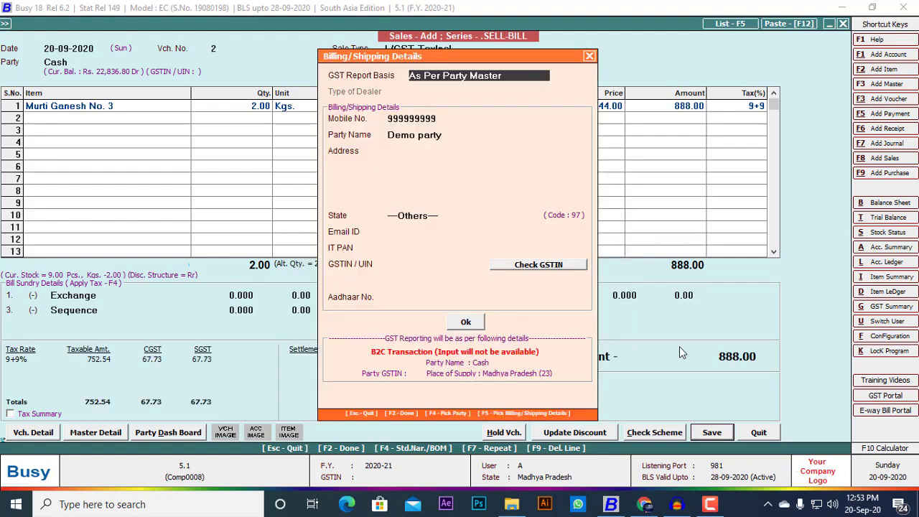
# - Accept the billing details with GST report basis As Per Party Master and save the sales voucher
pyautogui.press('Return')
pyautogui.press('y')
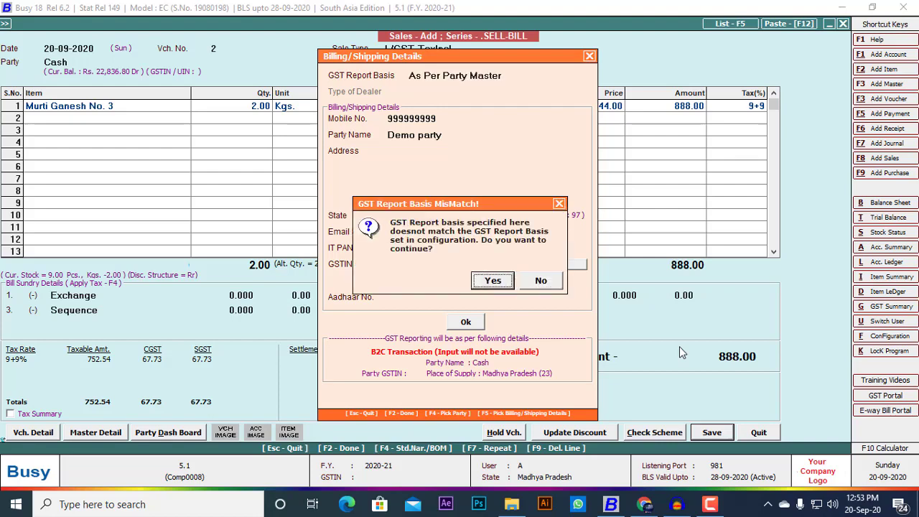
pyautogui.press('y')
pyautogui.press('Return')
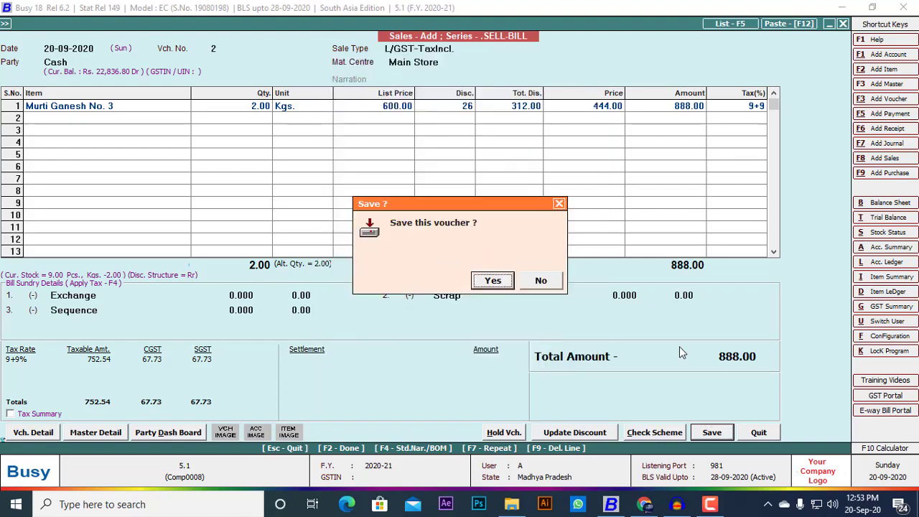
pyautogui.press('Right')
pyautogui.press('Left')
pyautogui.press('Return')
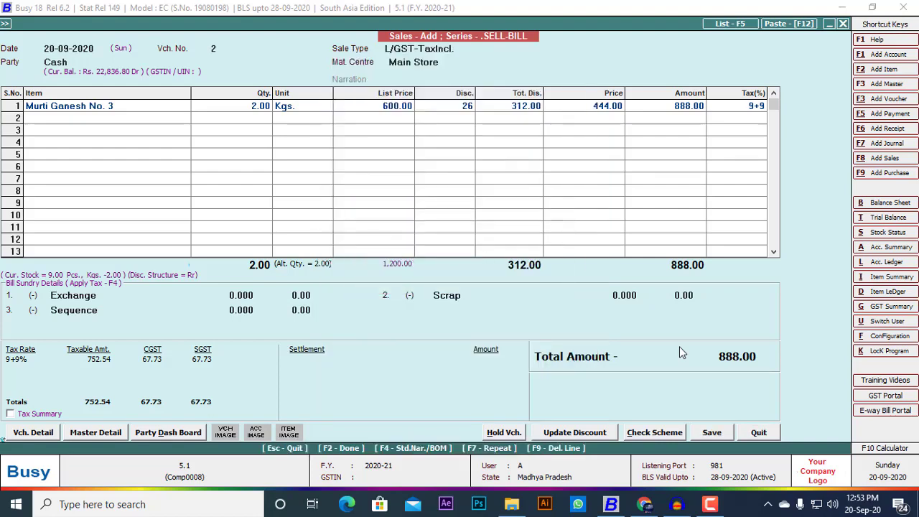
pyautogui.press('Right')
pyautogui.press('Return')
pyautogui.press('Right')
pyautogui.press('Return')
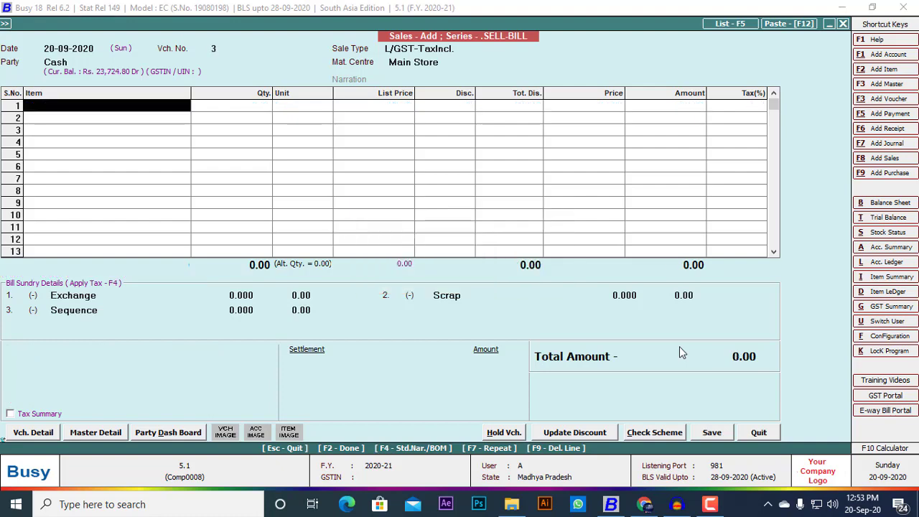
# - Leave the blank sales voucher and open the Points Contact Ledg. custom report
pyautogui.press('Escape')
pyautogui.press('Escape')
pyautogui.press('Right')
pyautogui.press('Up')
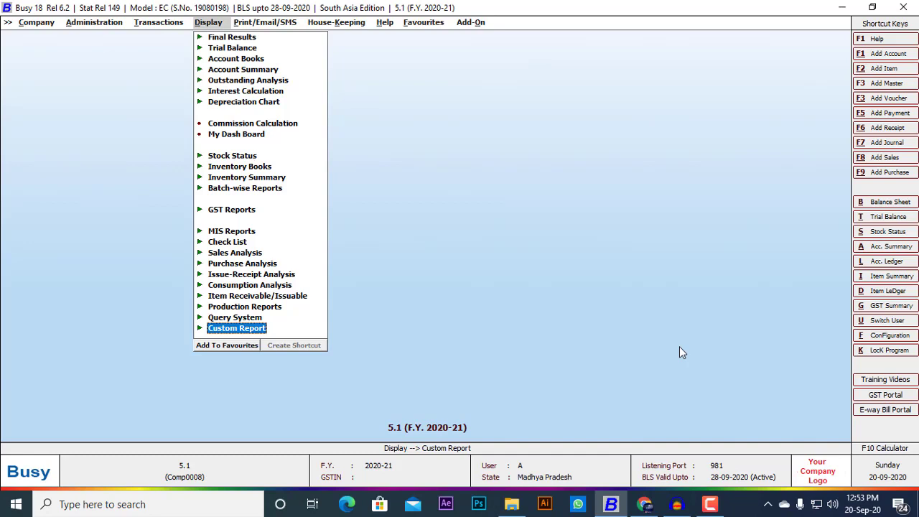
pyautogui.press('Return')
pyautogui.press('Down')
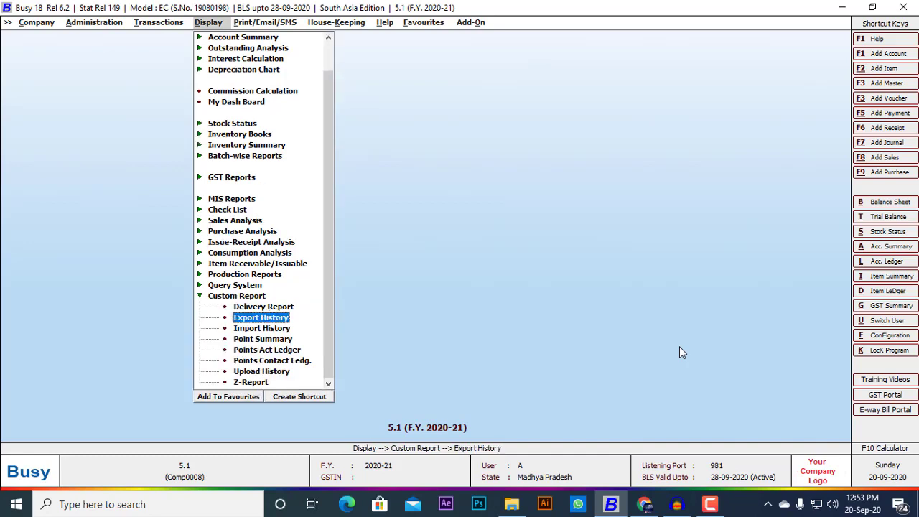
pyautogui.press('Down')
pyautogui.press('Down')
pyautogui.press('Down')
pyautogui.press('Down')
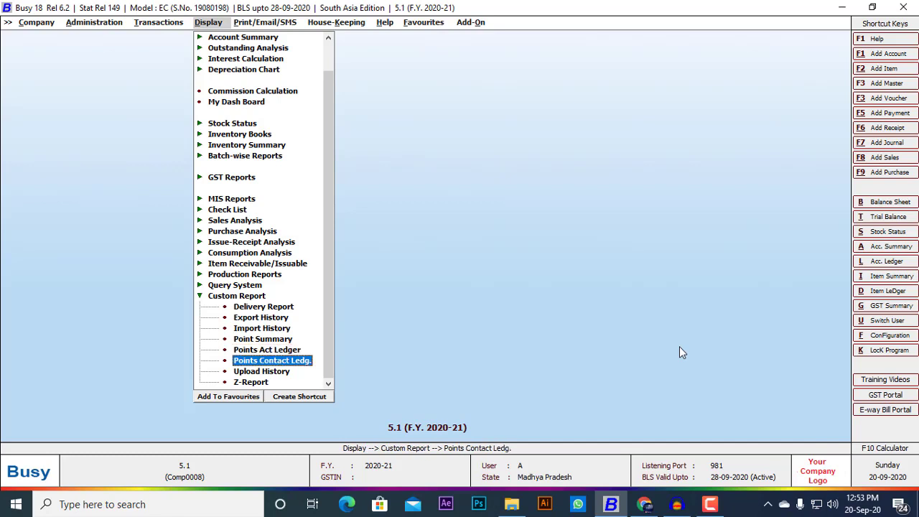
pyautogui.press('Up')
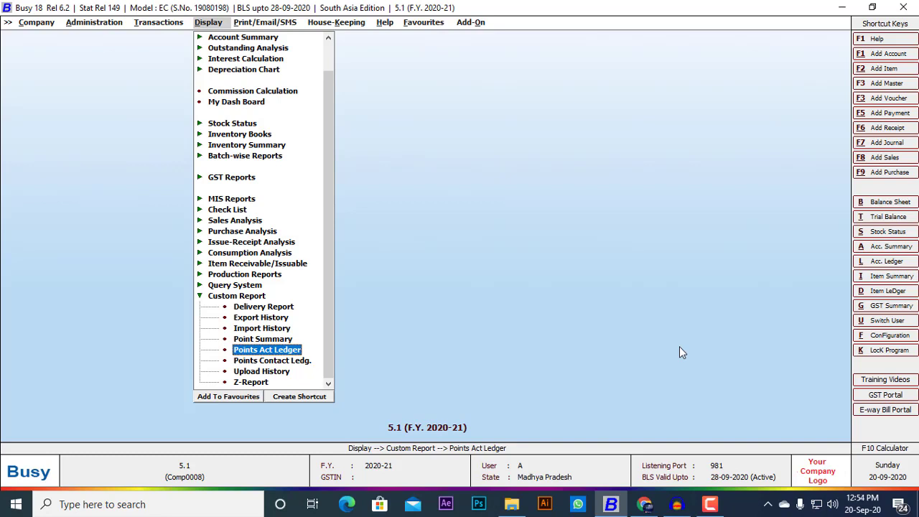
pyautogui.press('Down')
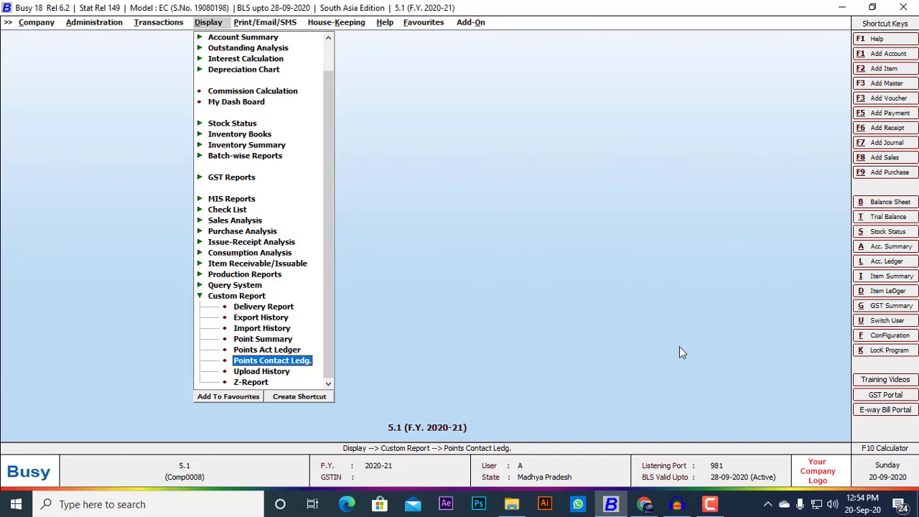
pyautogui.press('Return')
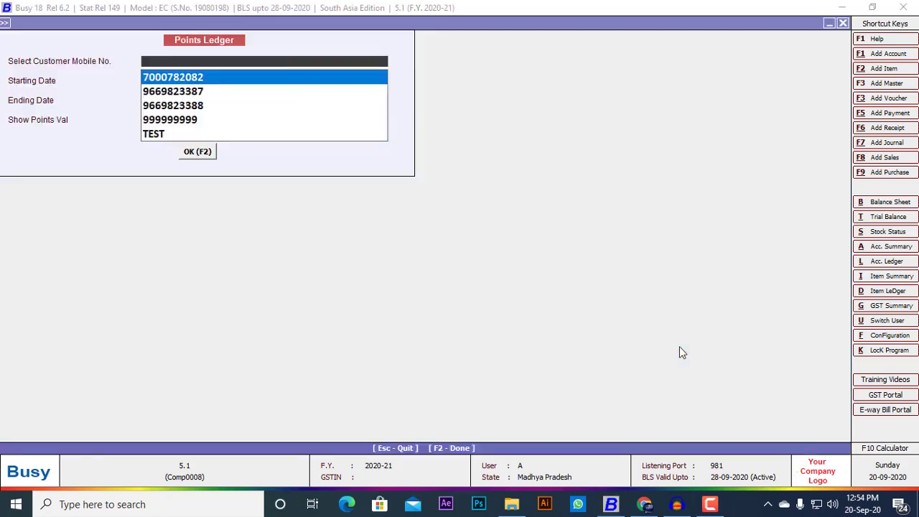
# - Generate the points ledger for Demo party's mobile number from 01-04-2020 to 20-09-2020 with Show Points Val set to N
pyautogui.press('Down')
pyautogui.press('Down')
pyautogui.press('Down')
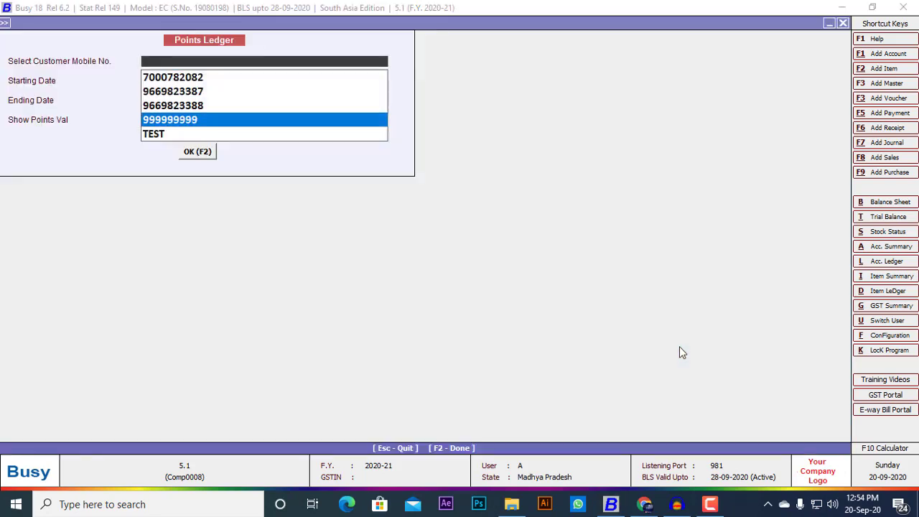
pyautogui.press('Return')
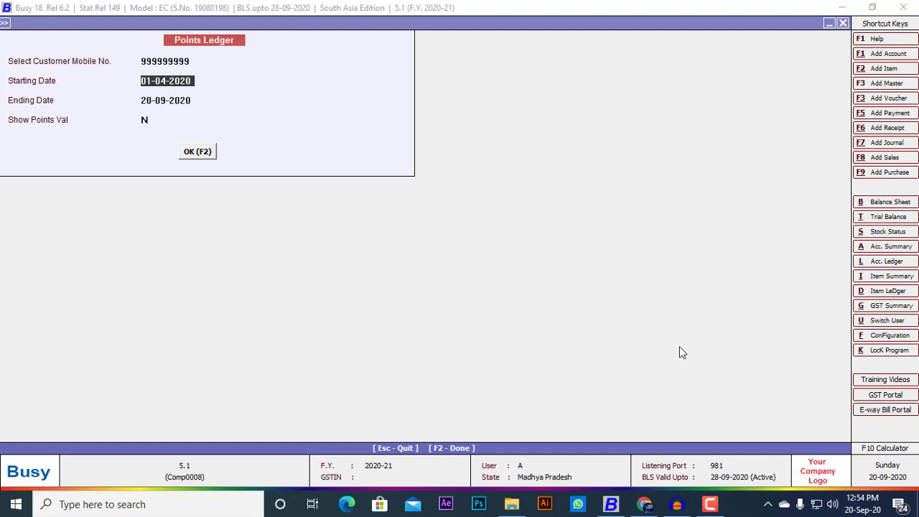
pyautogui.press('Return')
pyautogui.press('Return')
pyautogui.press('Return')
pyautogui.press('Return')
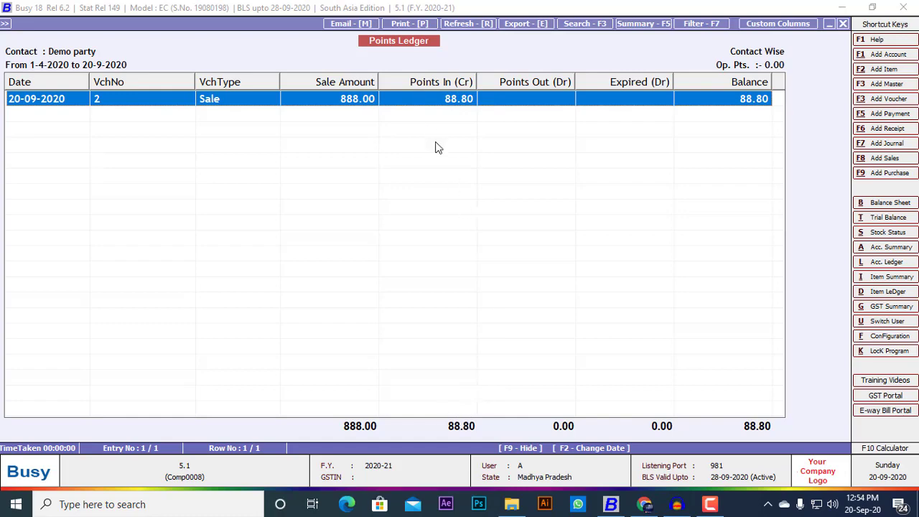
# - Hide the sale entry of voucher 2 in the points ledger and close the report
pyautogui.press('F9')
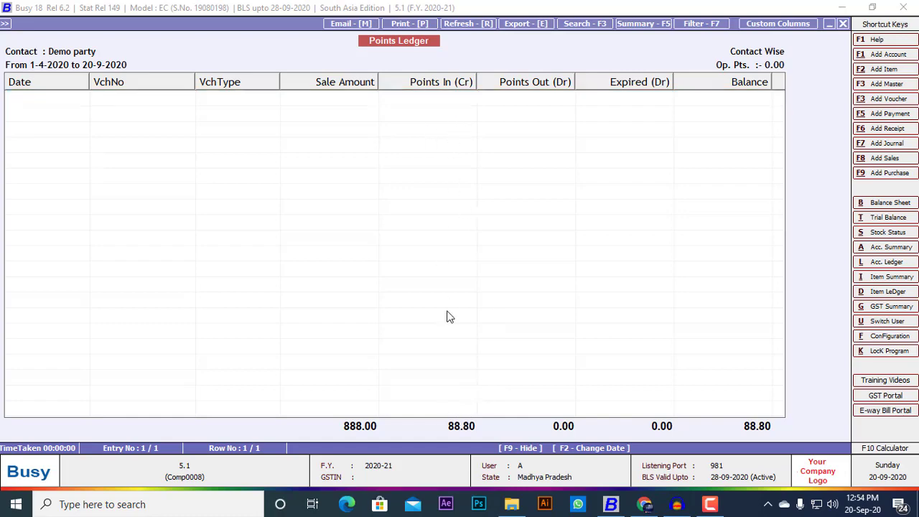
pyautogui.press('Escape')
pyautogui.press('Escape')
pyautogui.press('Escape')
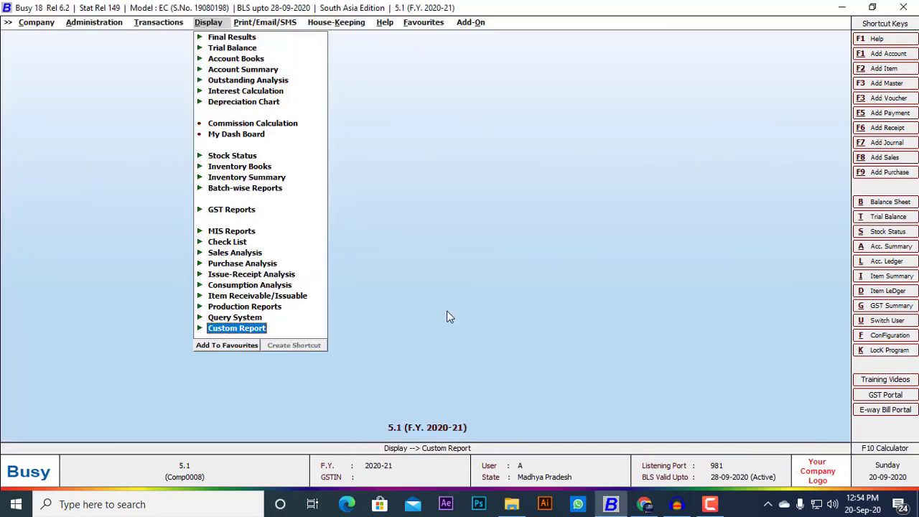
# - Start a new sales voucher for 5 Kgs. of Murti Ganesh No. 3 and proceed to the contact details
pyautogui.press('Left')
pyautogui.press('Return')
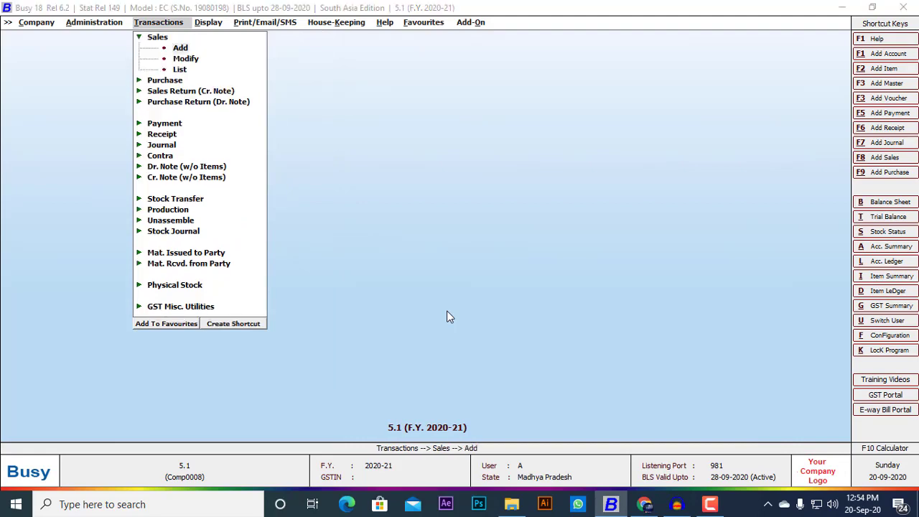
pyautogui.press('Return')
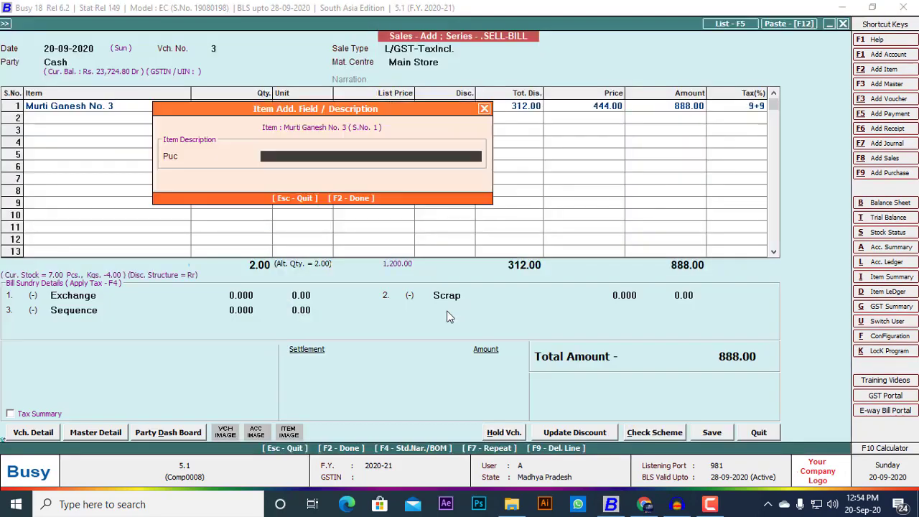
pyautogui.press('Return')
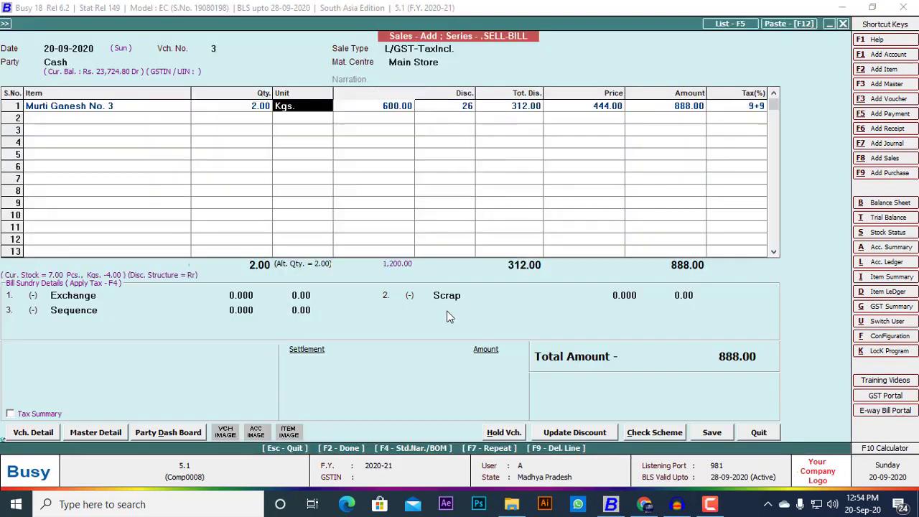
pyautogui.press('Return')
pyautogui.click(264, 111)
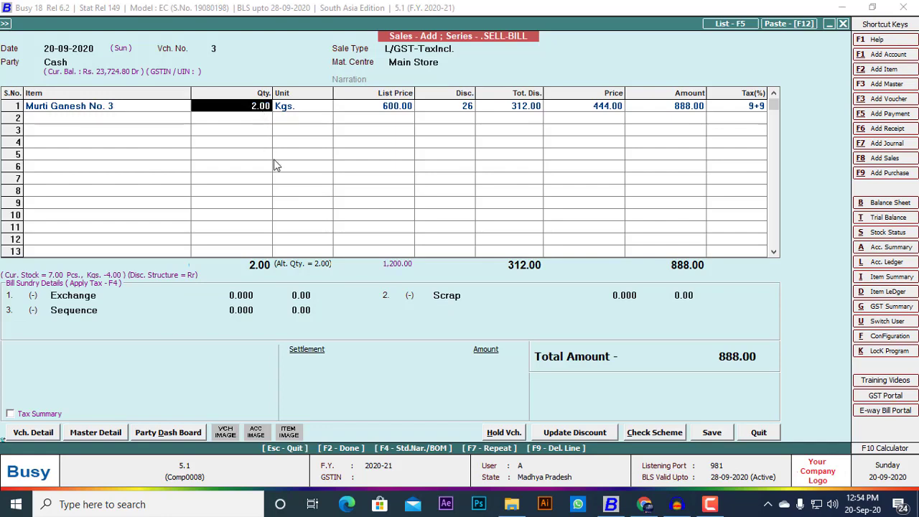
pyautogui.write('5')
pyautogui.press('Return')
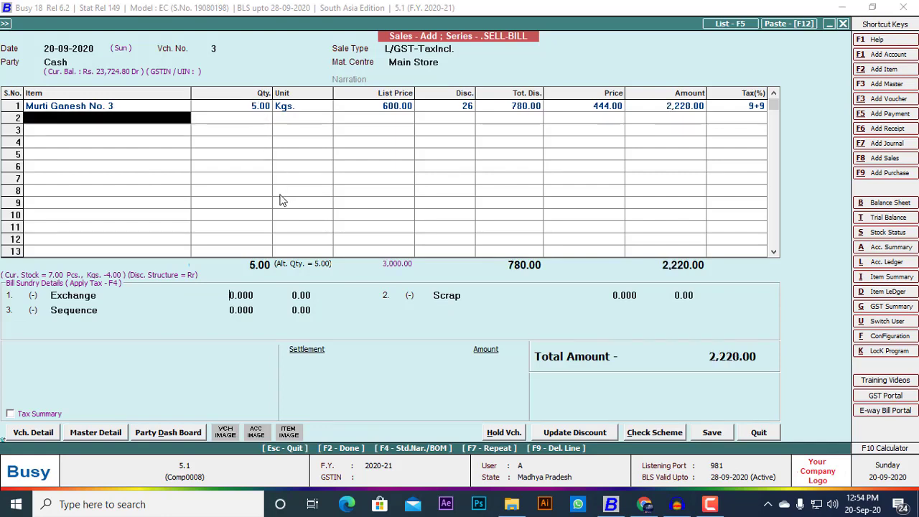
pyautogui.press('Return')
pyautogui.press('F2')
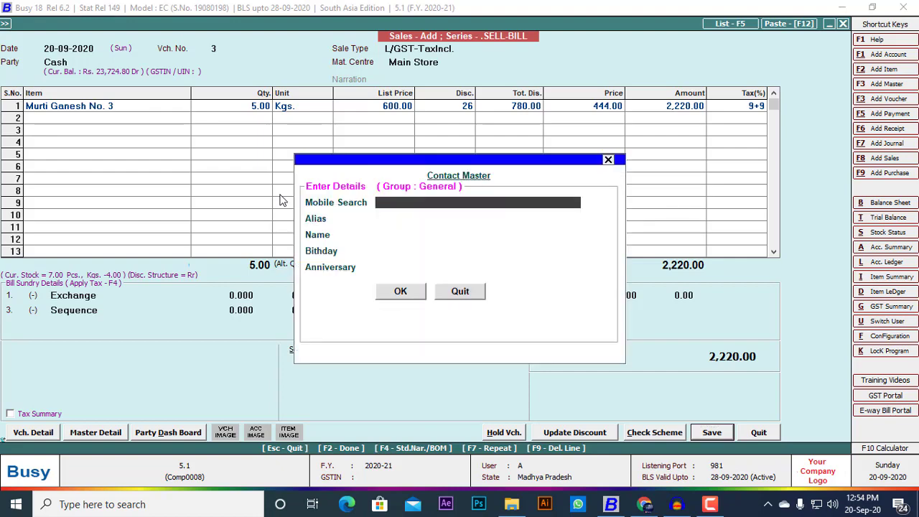
# - Pick Demo party's existing mobile number in the contact master and confirm the contact
pyautogui.press('Down')
pyautogui.press('Down')
pyautogui.press('Down')
pyautogui.press('Down')
pyautogui.press('Return')
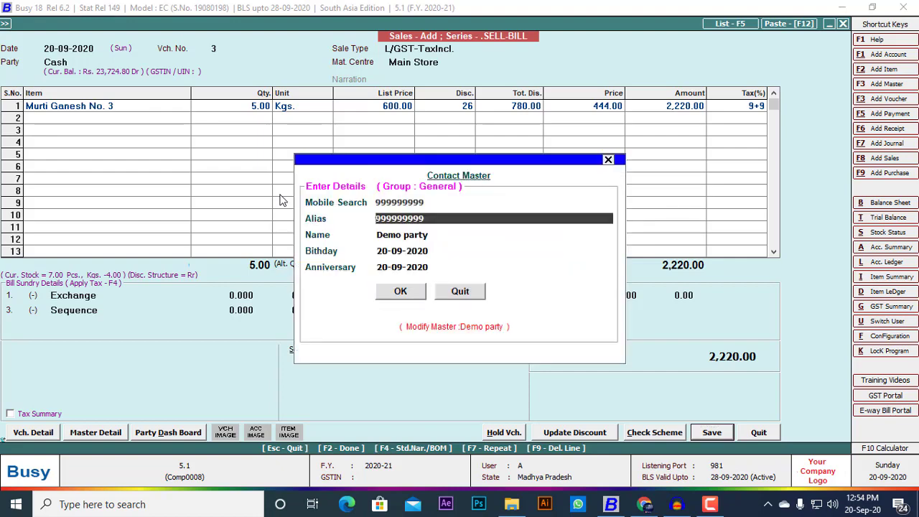
pyautogui.press('Return')
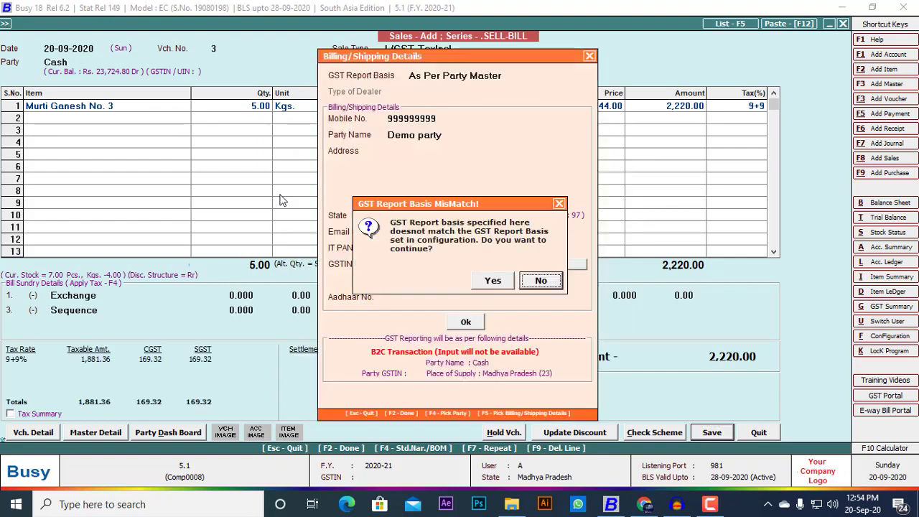
# - Accept the billing details despite the GST report basis mismatch and save the sales voucher without sending an SMS
pyautogui.press('Return')
pyautogui.press('Left')
pyautogui.press('Return')
pyautogui.press('Return')
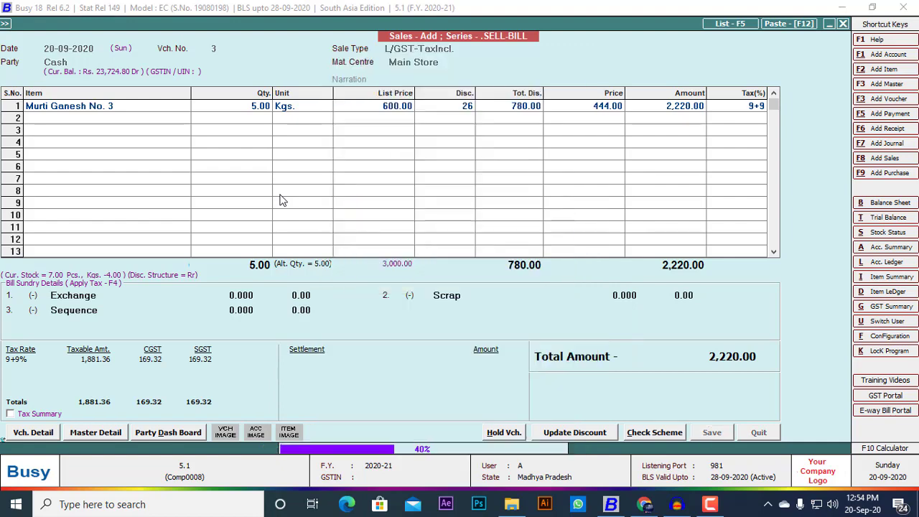
pyautogui.press('F2')
pyautogui.press('Right')
pyautogui.press('Return')
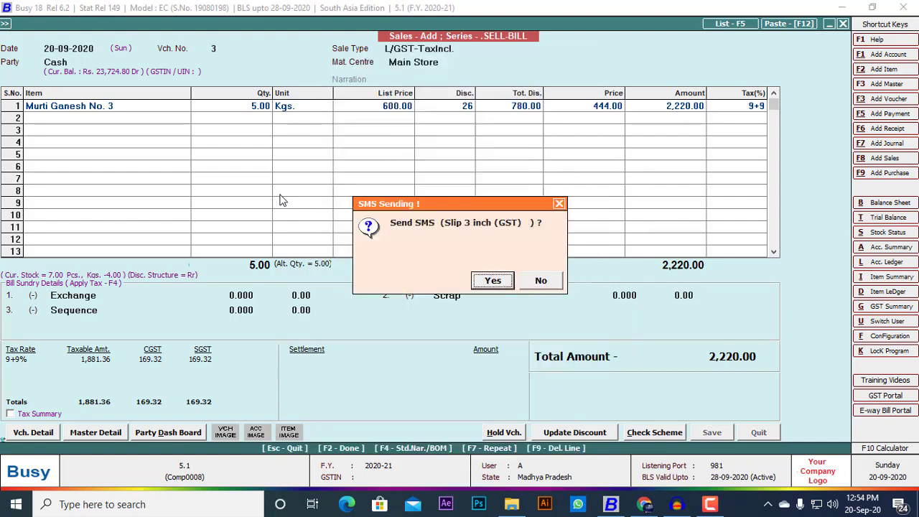
pyautogui.press('Right')
pyautogui.press('Return')
# - Leave sales entry and reopen the Points Contact Ledg. custom report
pyautogui.press('Escape')
pyautogui.press('Escape')
pyautogui.press('Right')
pyautogui.press('Up')
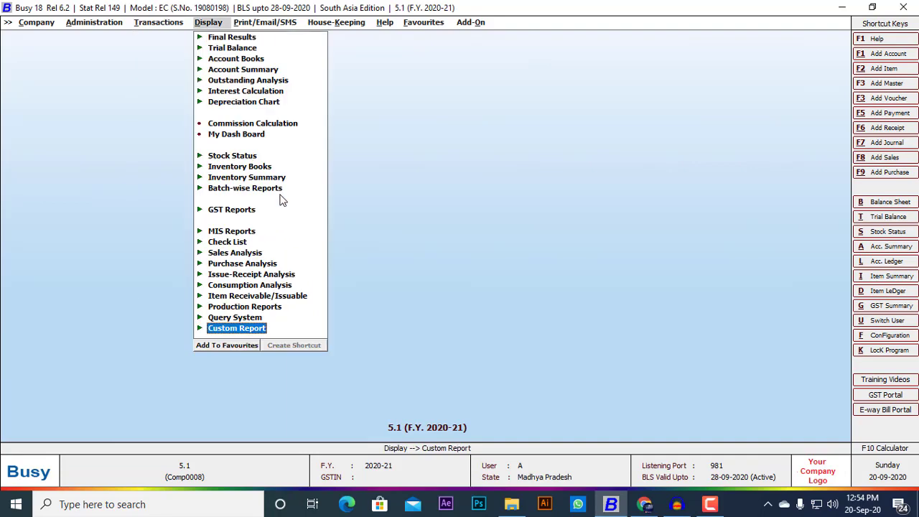
pyautogui.press('Return')
pyautogui.press('Down')
pyautogui.press('Down')
pyautogui.press('Down')
pyautogui.press('Down')
pyautogui.press('Down')
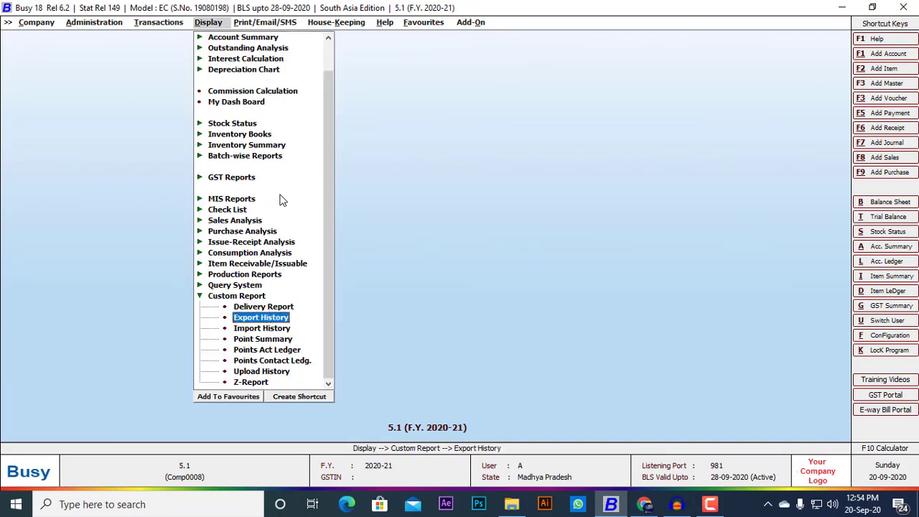
pyautogui.press('Return')
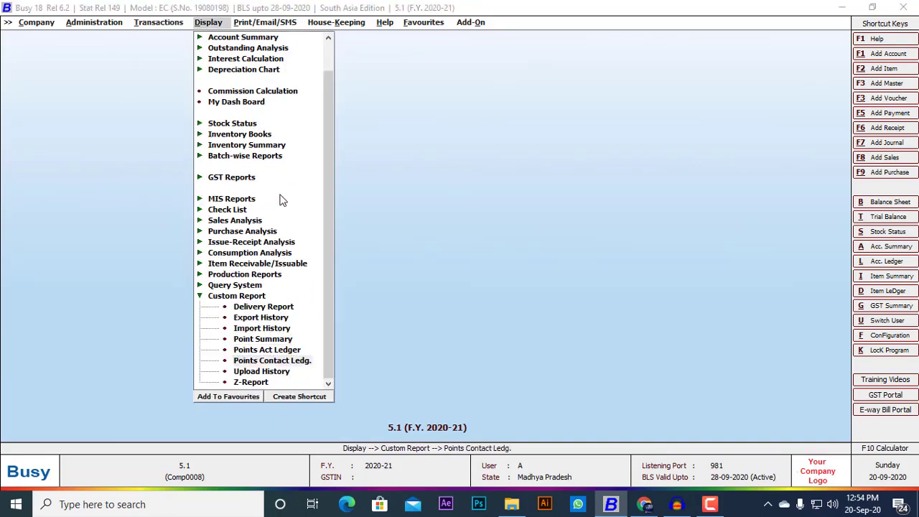
# - Generate Demo party's points ledger for 01-04-2020 to 20-09-2020 and compare the points earned on vouchers 2 and 3
pyautogui.press('Down')
pyautogui.press('Down')
pyautogui.press('Down')
pyautogui.press('Down')
pyautogui.press('Up')
pyautogui.press('Return')
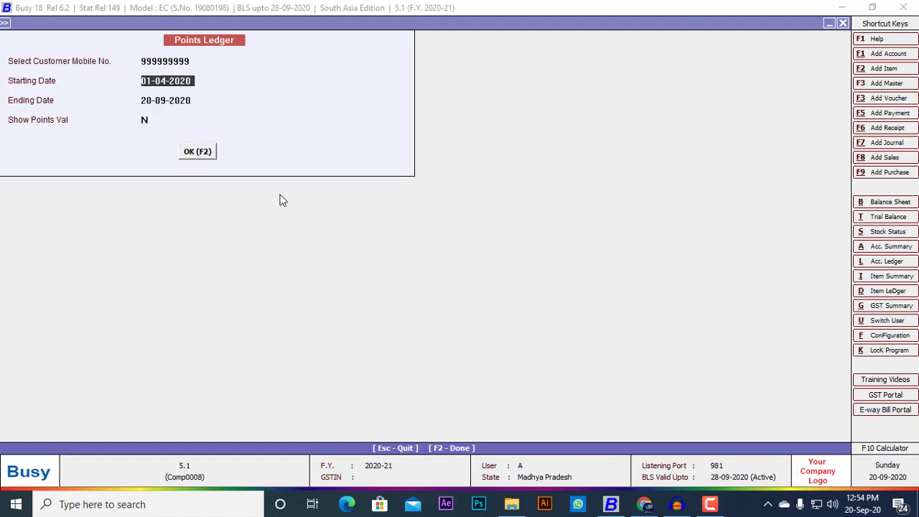
pyautogui.press('Up')
pyautogui.press('F2')
pyautogui.press('Down')
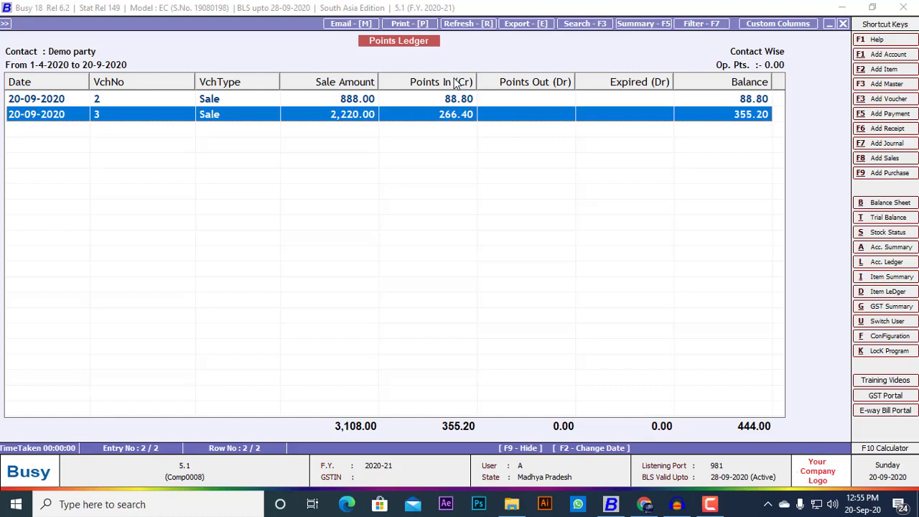
pyautogui.click(451, 100)
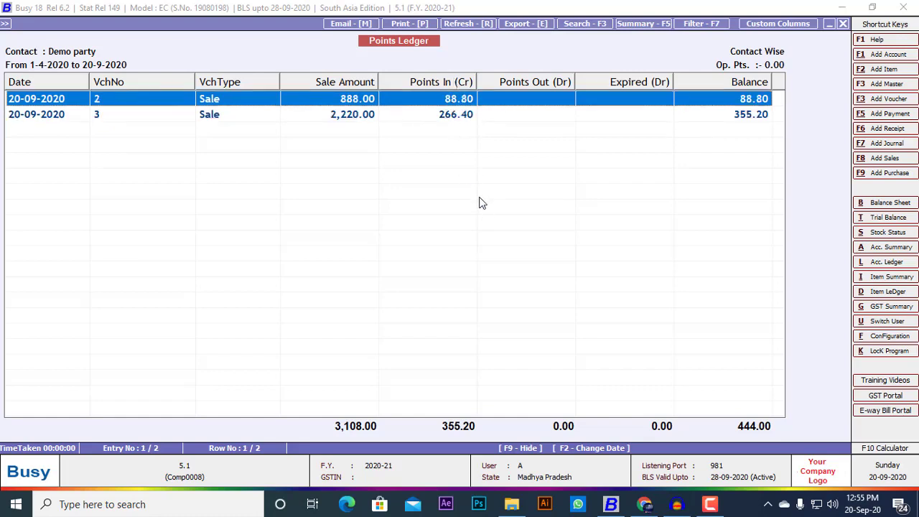
# - Close the points ledger and open the Birthday & Anniversery add-on list
pyautogui.press('Escape')
pyautogui.press('Escape')
pyautogui.press('Escape')
pyautogui.press('Escape')
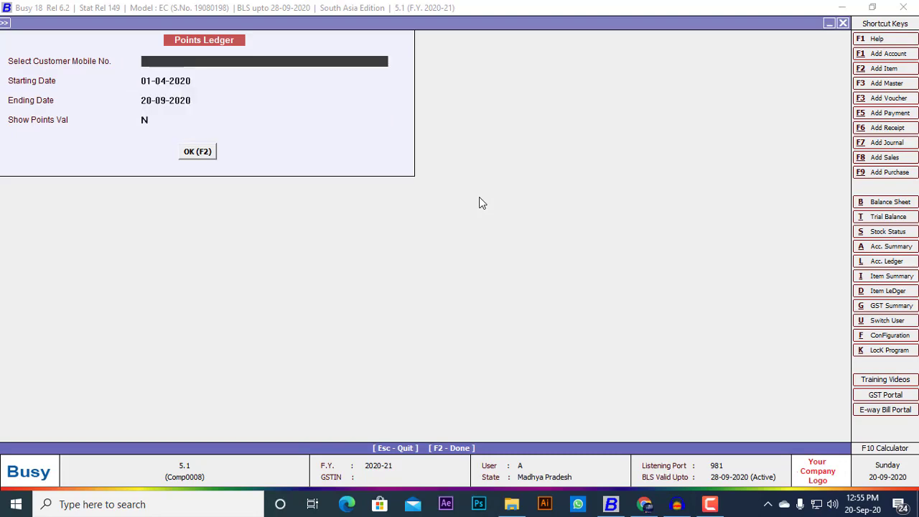
pyautogui.press('Right')
pyautogui.press('Right')
pyautogui.press('Right')
pyautogui.press('Right')
pyautogui.press('Right')
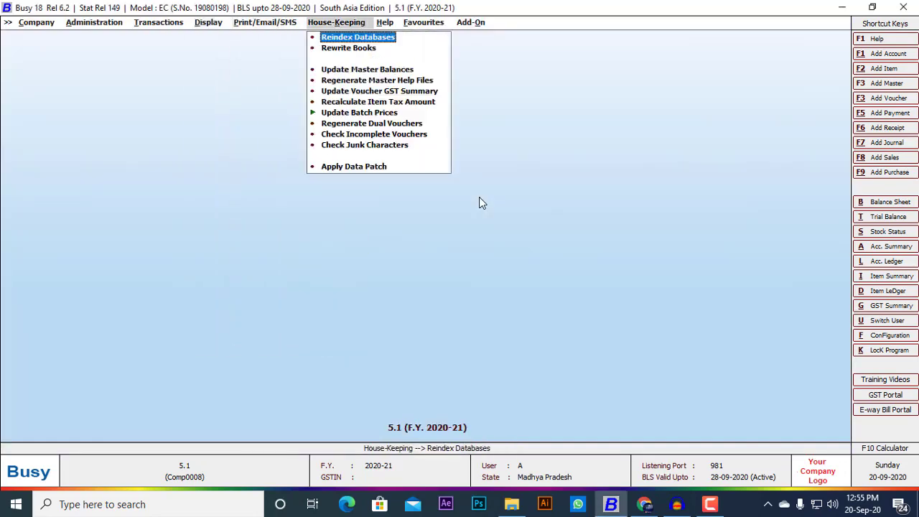
pyautogui.press('Down')
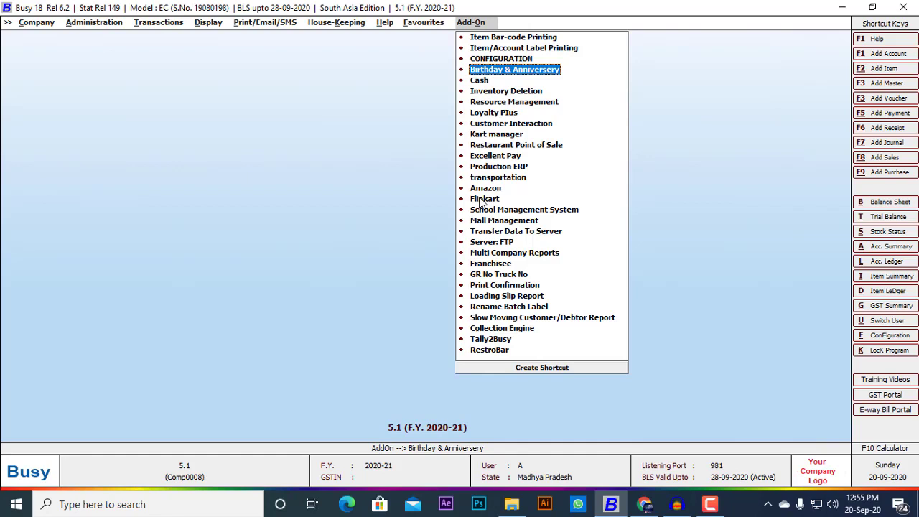
pyautogui.press('Return')
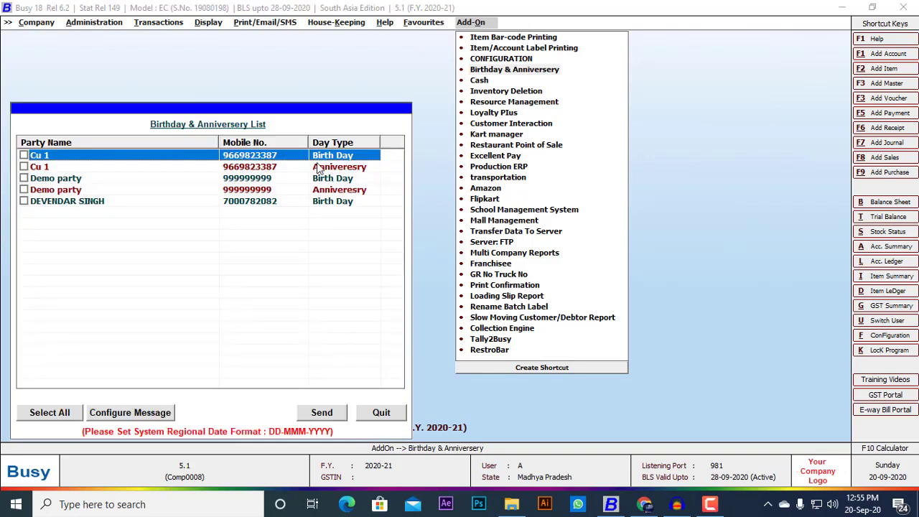
# - Mark both the birthday and the anniversary entries of Demo party in the list
pyautogui.click(157, 100)
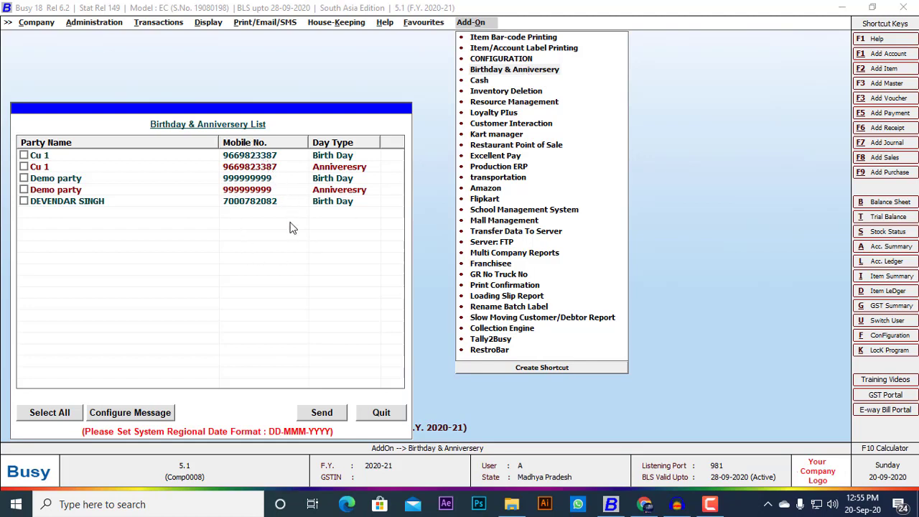
pyautogui.click(38, 192)
pyautogui.click(47, 181)
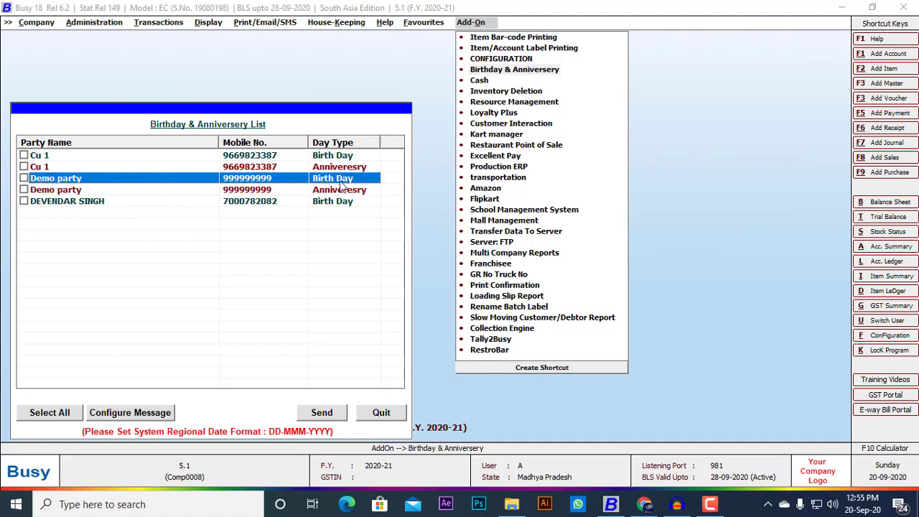
pyautogui.click(69, 191)
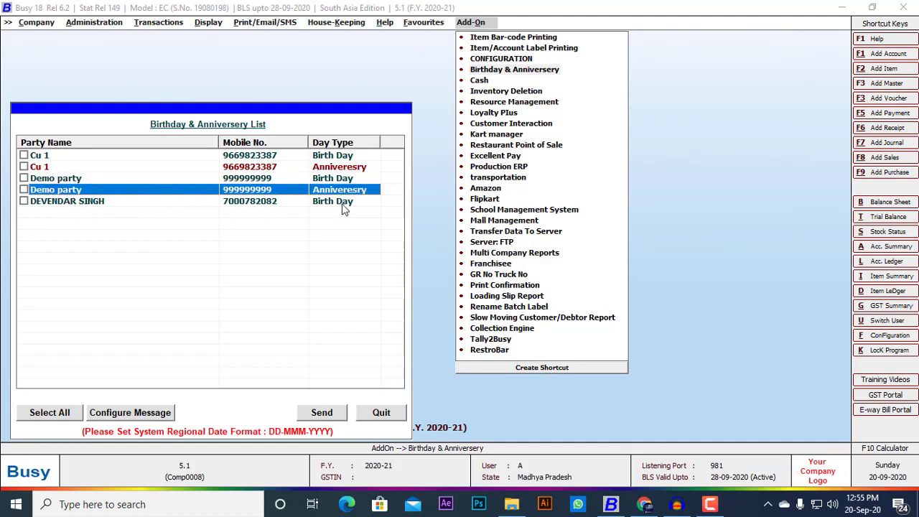
pyautogui.click(65, 179)
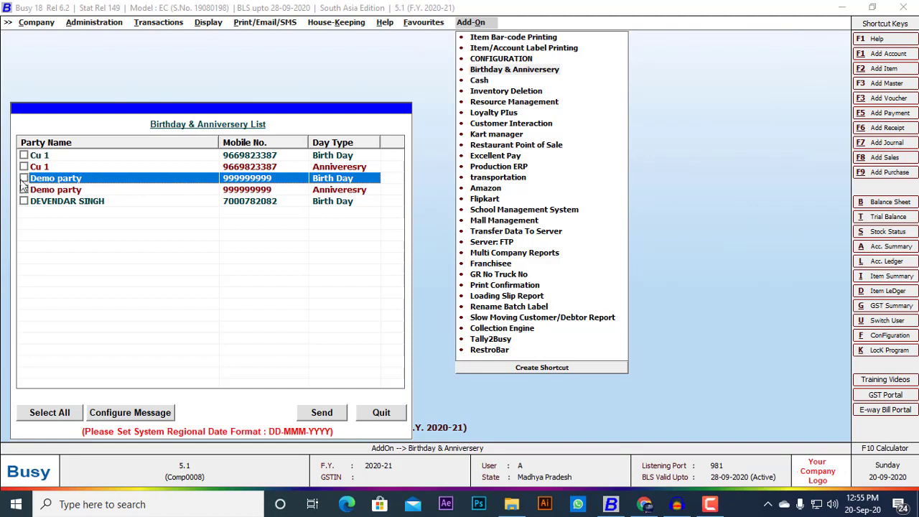
pyautogui.click(24, 179)
pyautogui.click(23, 190)
# - Review the birthday message "test" and the anniversary message "free" in the message configuration and save it
pyautogui.click(151, 414)
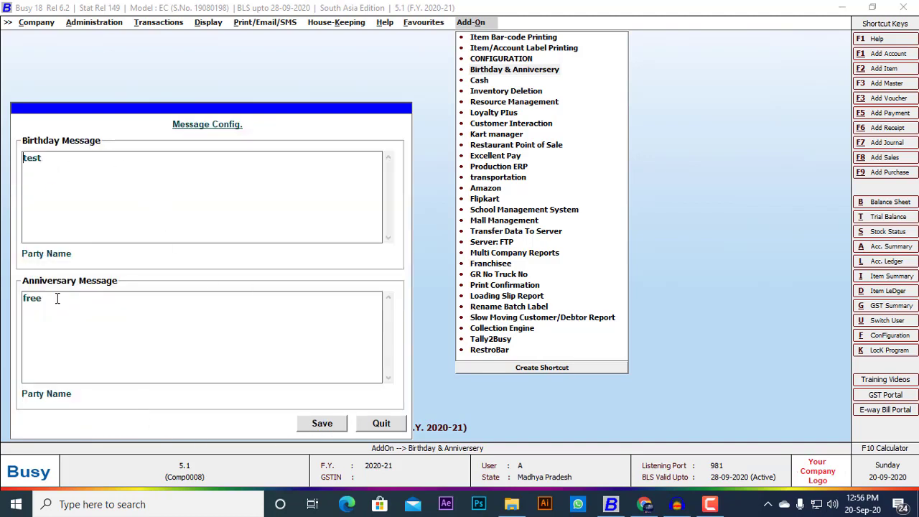
pyautogui.doubleClick(25, 163)
pyautogui.click(63, 299)
pyautogui.click(320, 424)
pyautogui.click(545, 297)
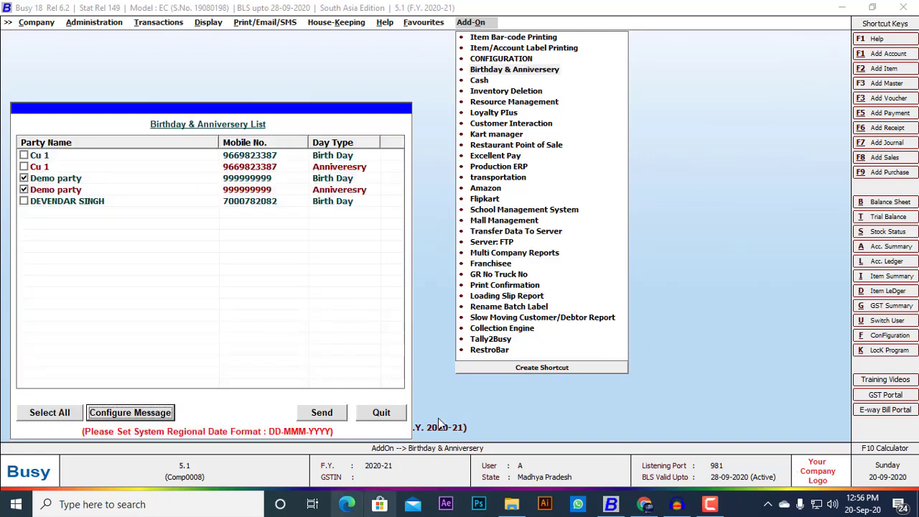
# - Send the greetings to the marked Demo party entries and close the birthday and anniversary list
pyautogui.click(328, 416)
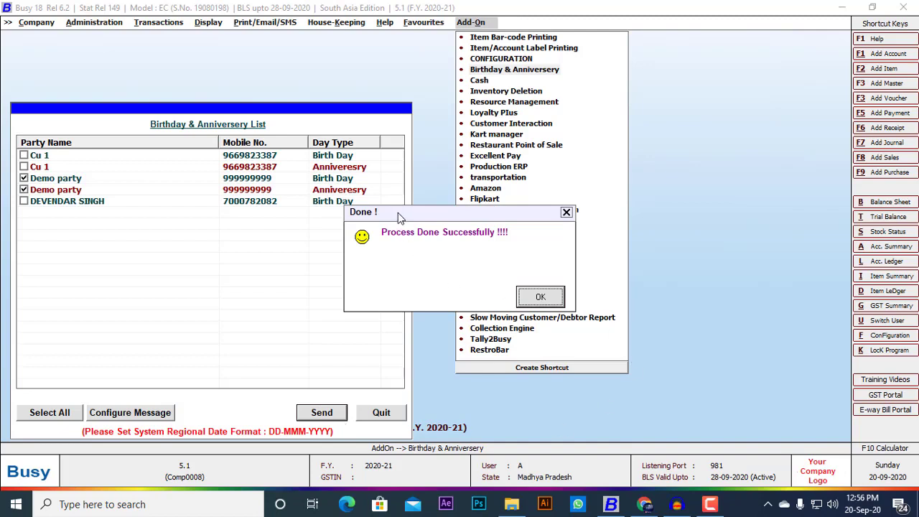
pyautogui.click(539, 298)
pyautogui.click(394, 413)
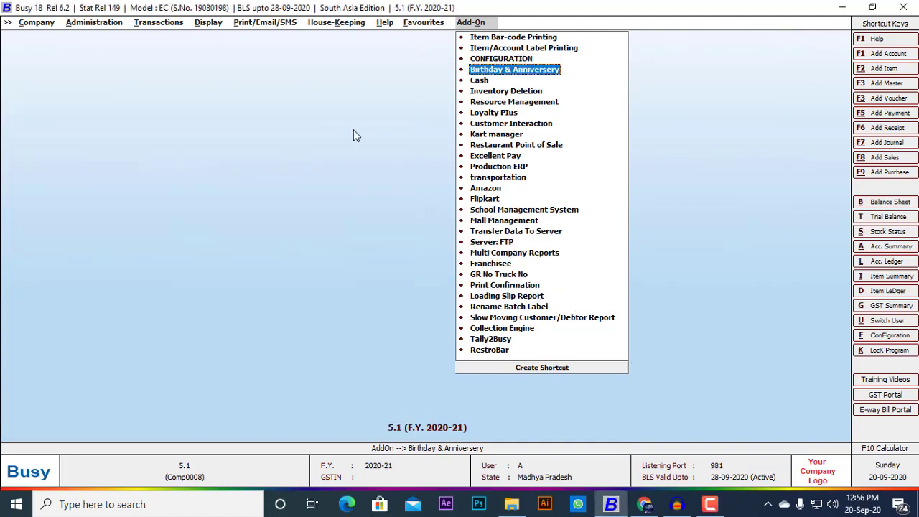